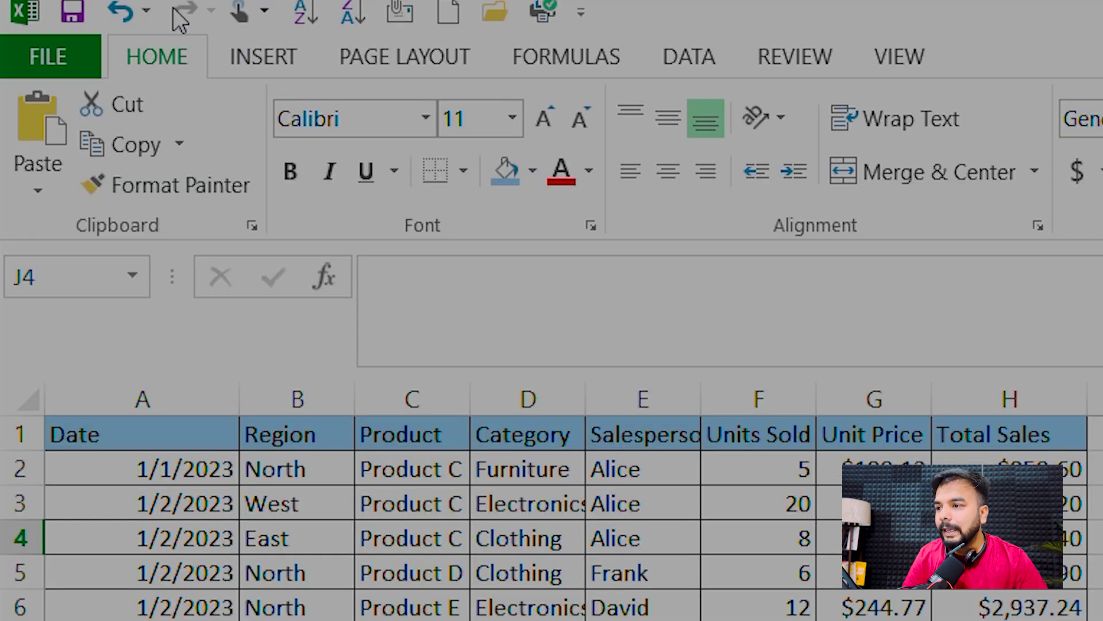
Start a new PivotTable and set its source range to Sheet1!$A$1:$H$501, covering the whole sales table
left_click(263, 54)
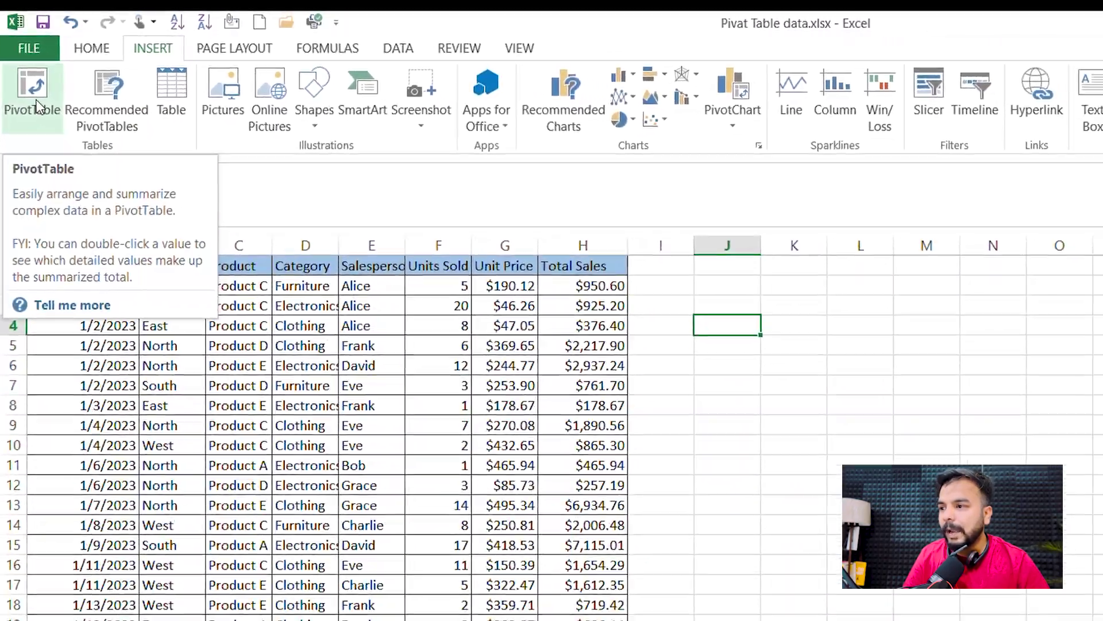
left_click(52, 134)
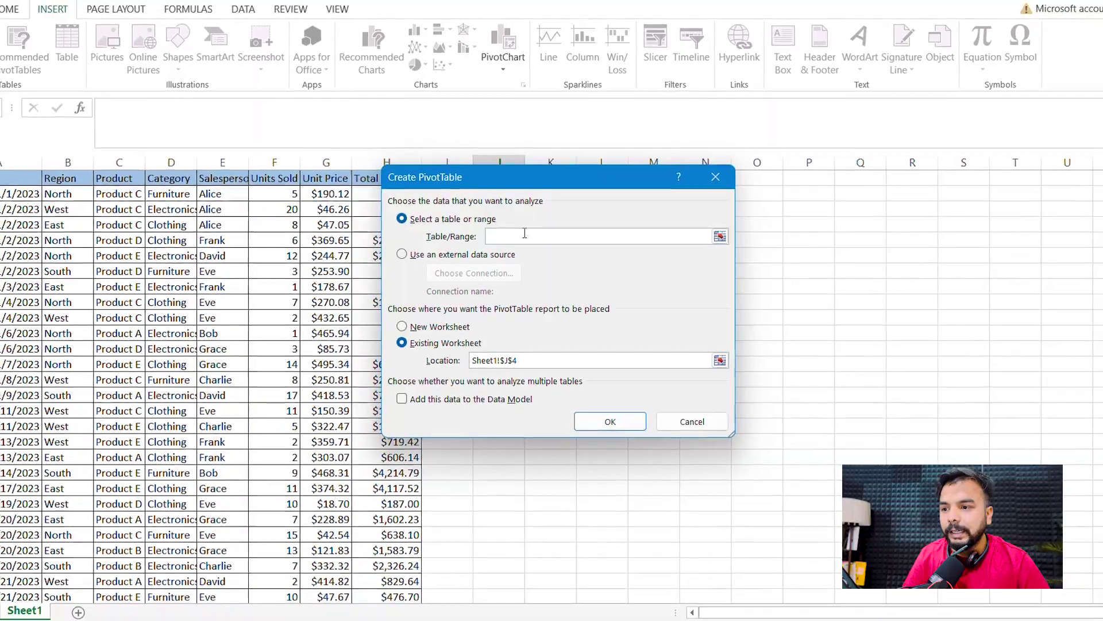
left_click_drag(510, 178, 631, 193)
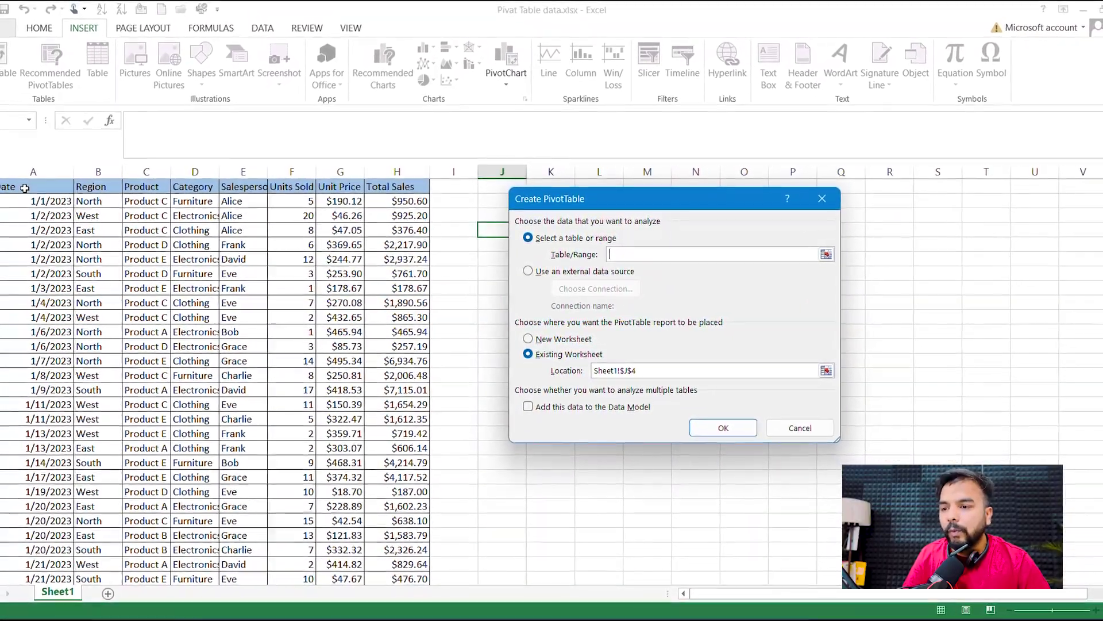
left_click(28, 188)
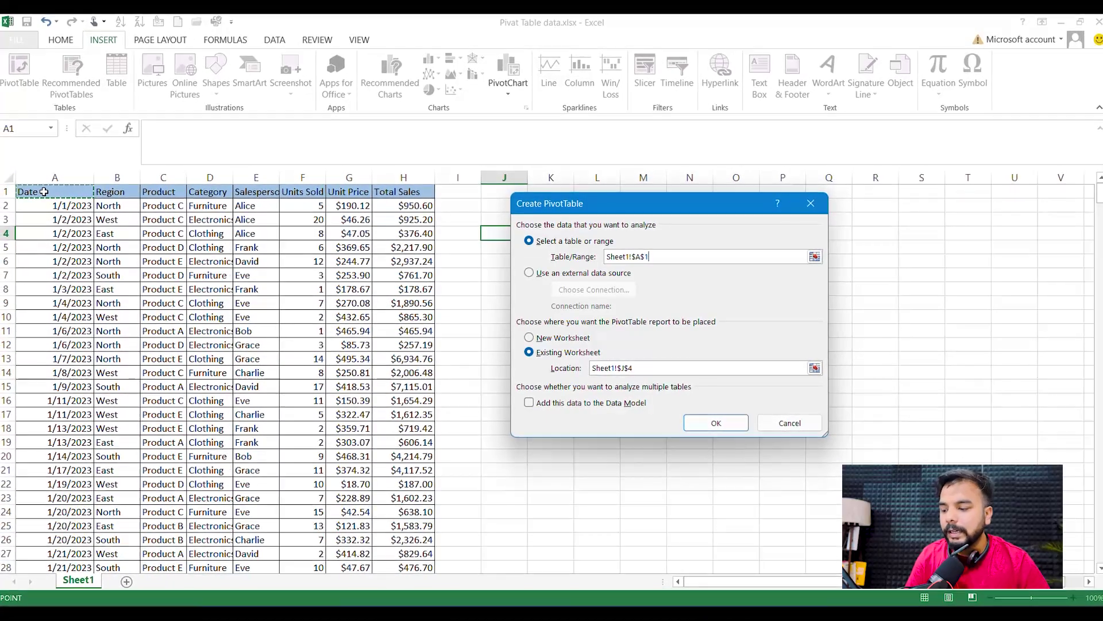
key("ctrl+shift+Right")
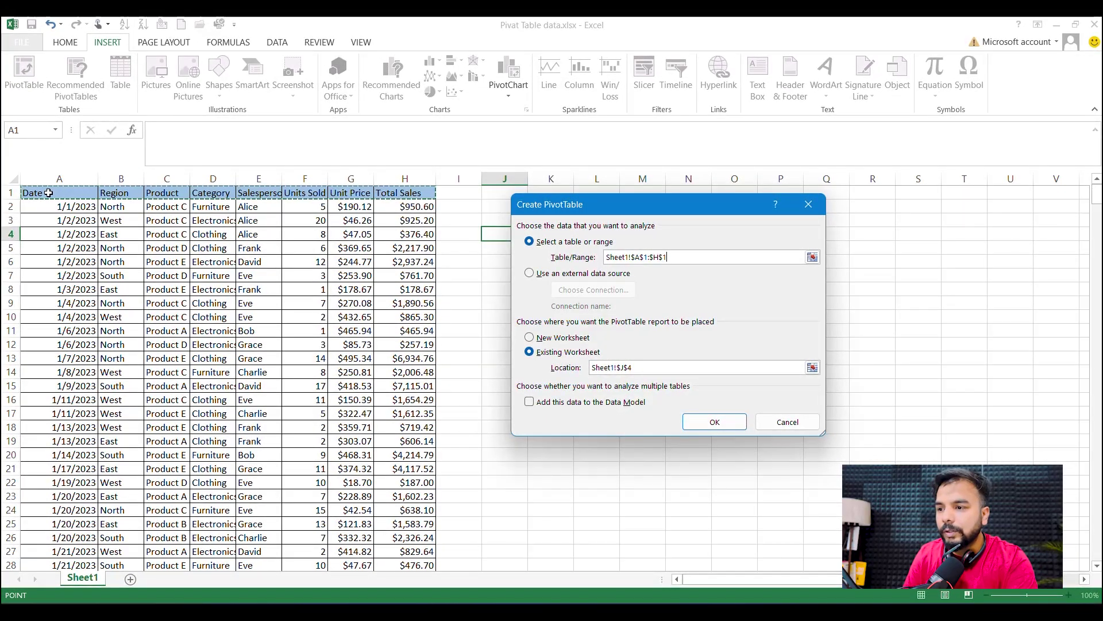
key("ctrl+shift+Down")
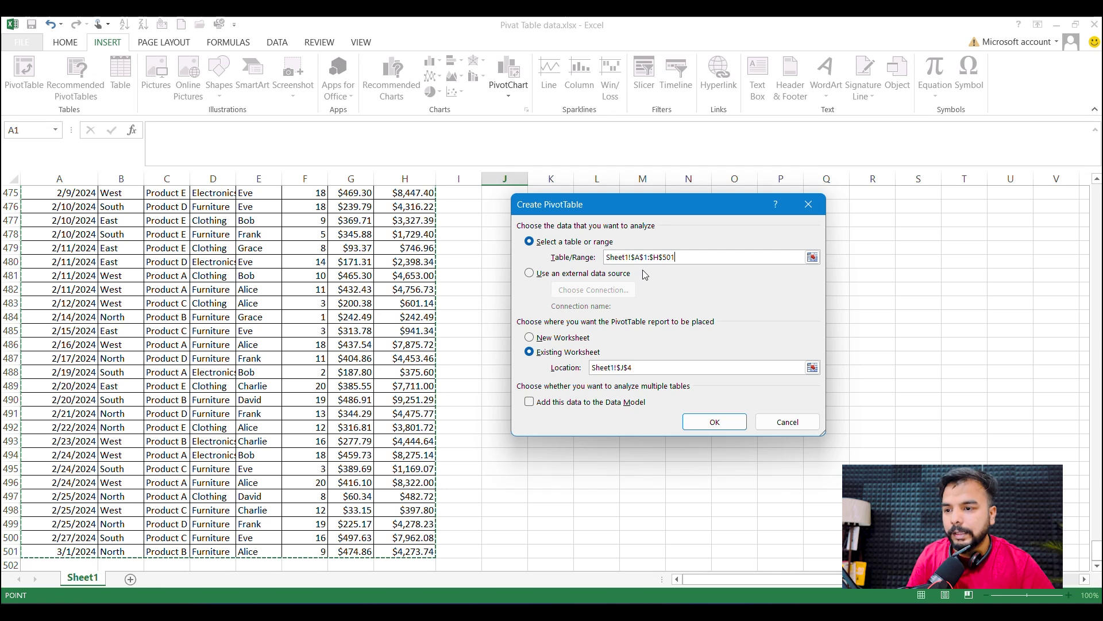
Choose a new worksheet as the PivotTable's location and create the report
scroll(203, 340, "up", 17)
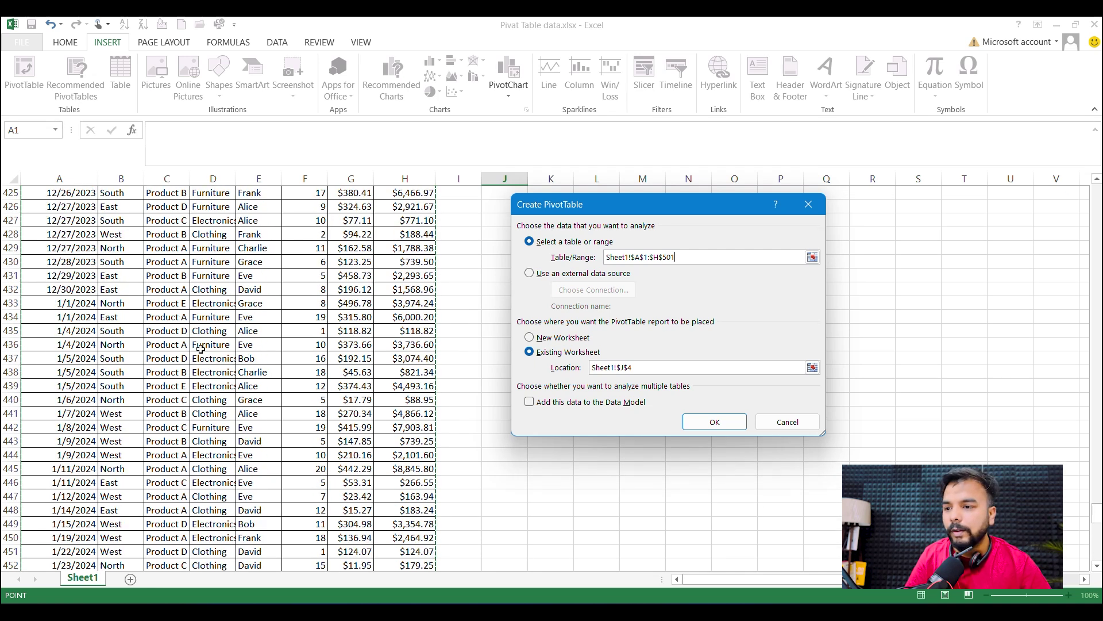
scroll(201, 349, "up", 20)
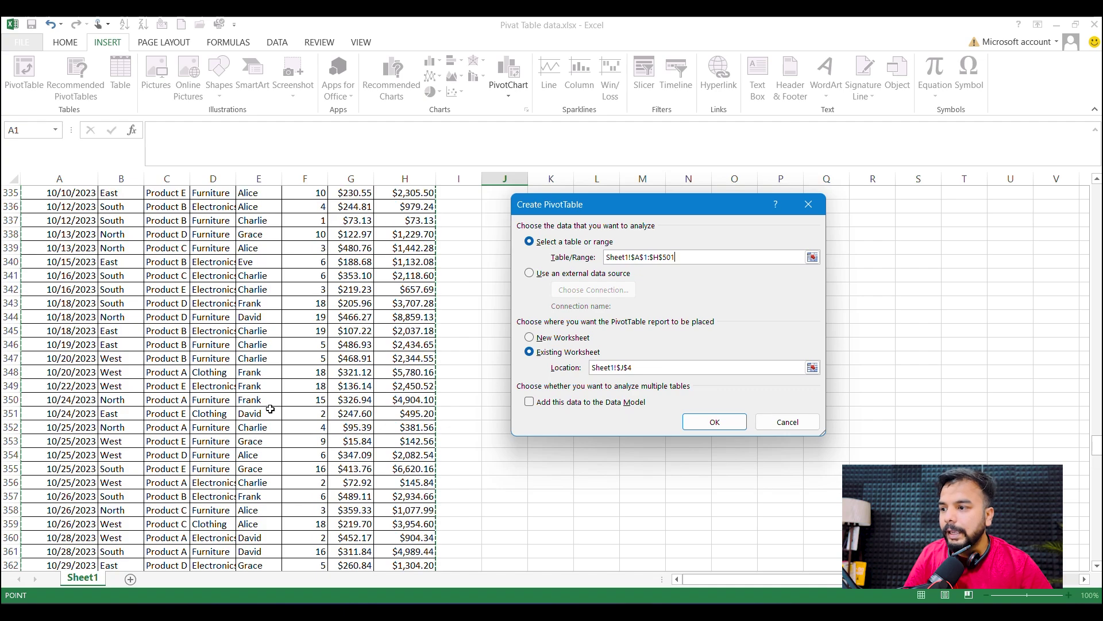
scroll(270, 408, "up", 20)
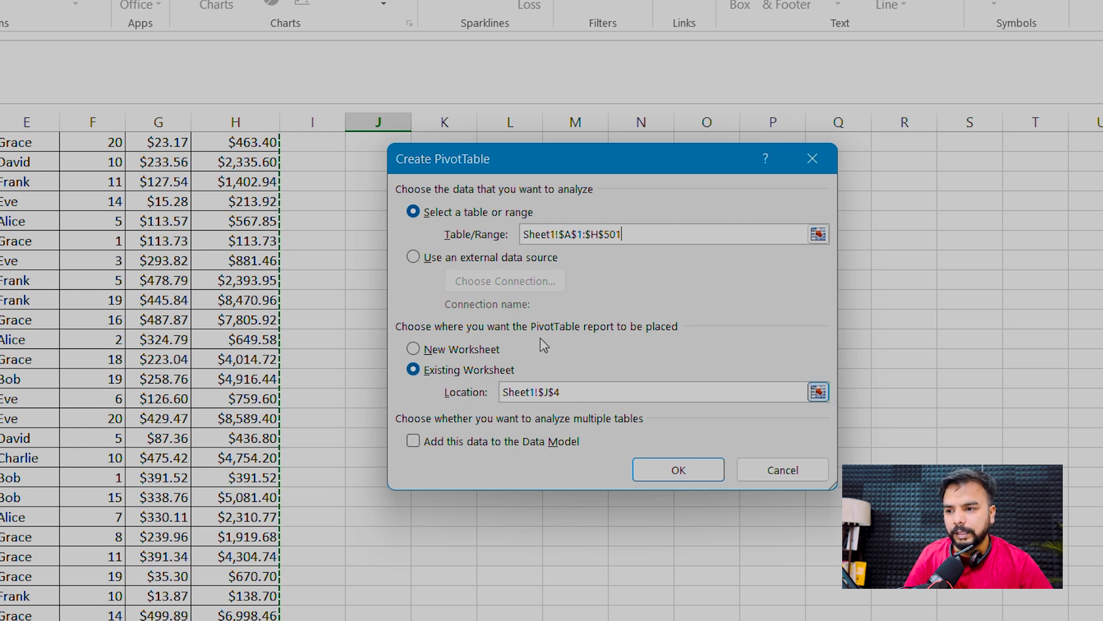
left_click_drag(1100, 276, 1100, 204)
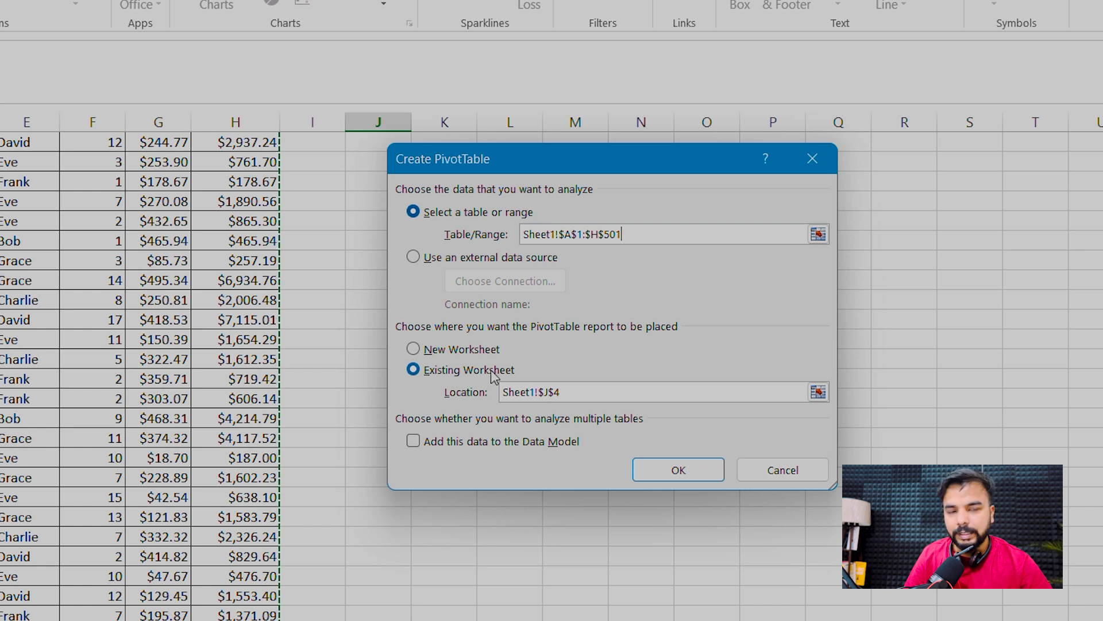
left_click(452, 350)
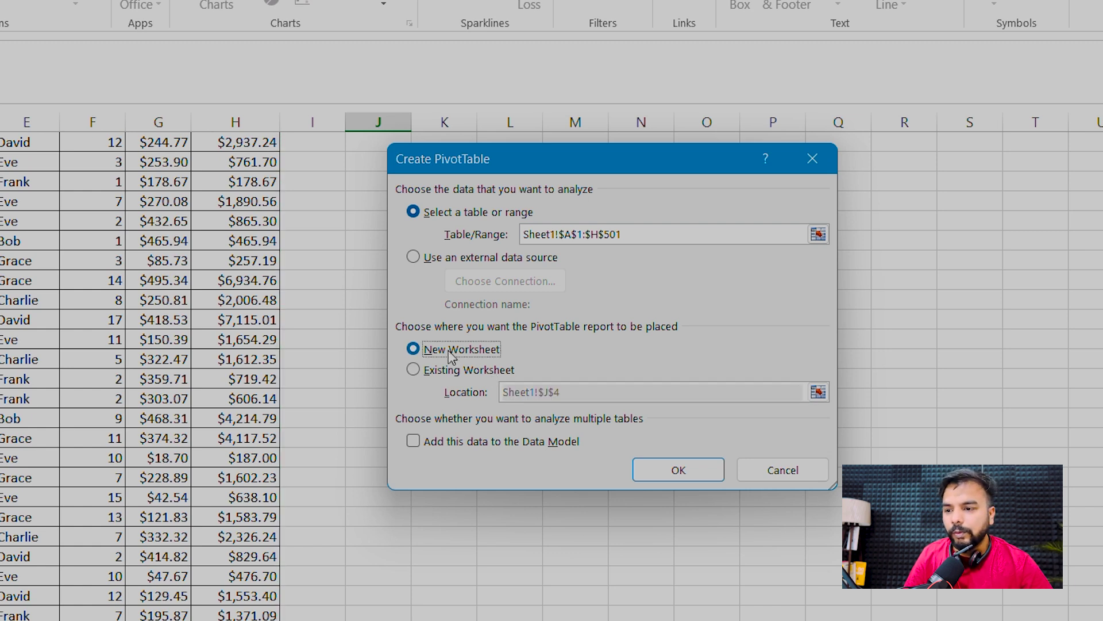
left_click(679, 470)
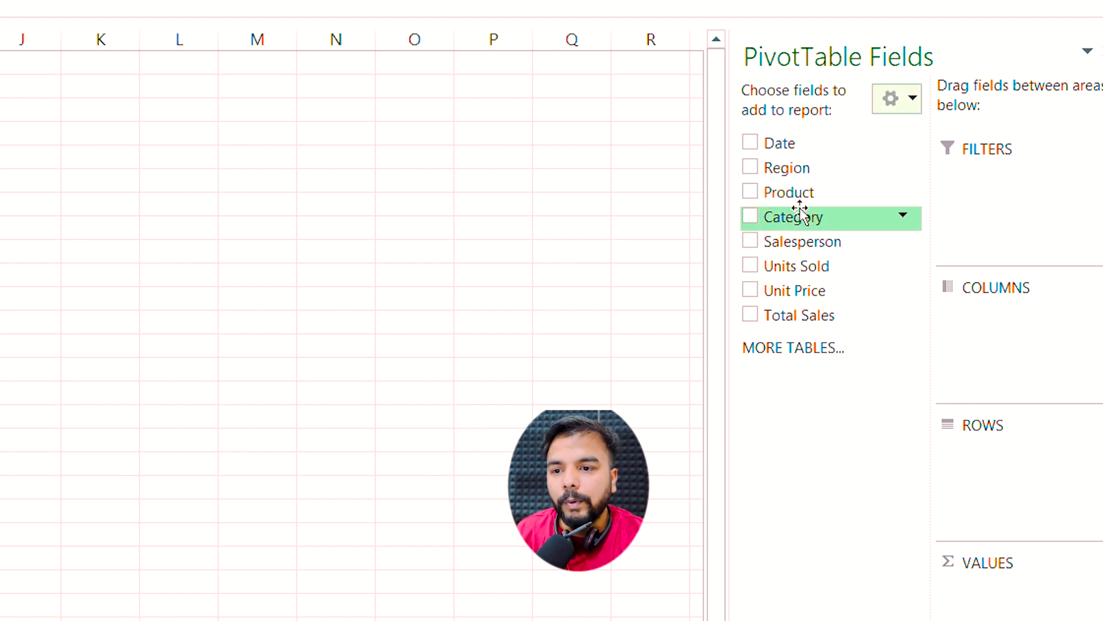
Summarize Units Sold by product, with Product as the row field and Units Sold as the value field
left_click_drag(793, 196, 1000, 457)
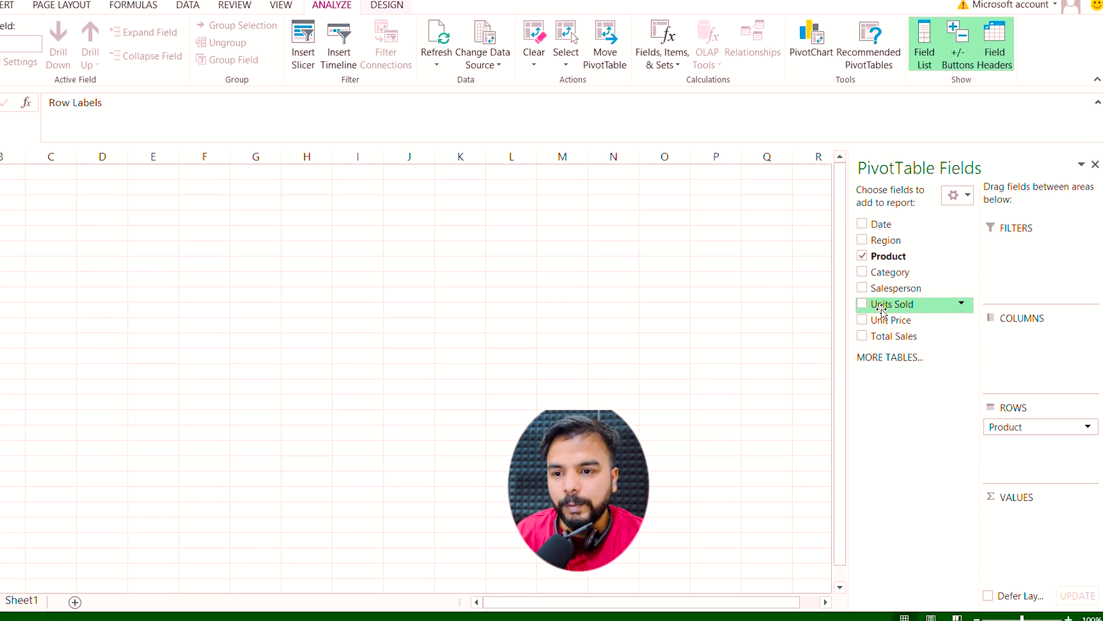
left_click_drag(881, 309, 1042, 520)
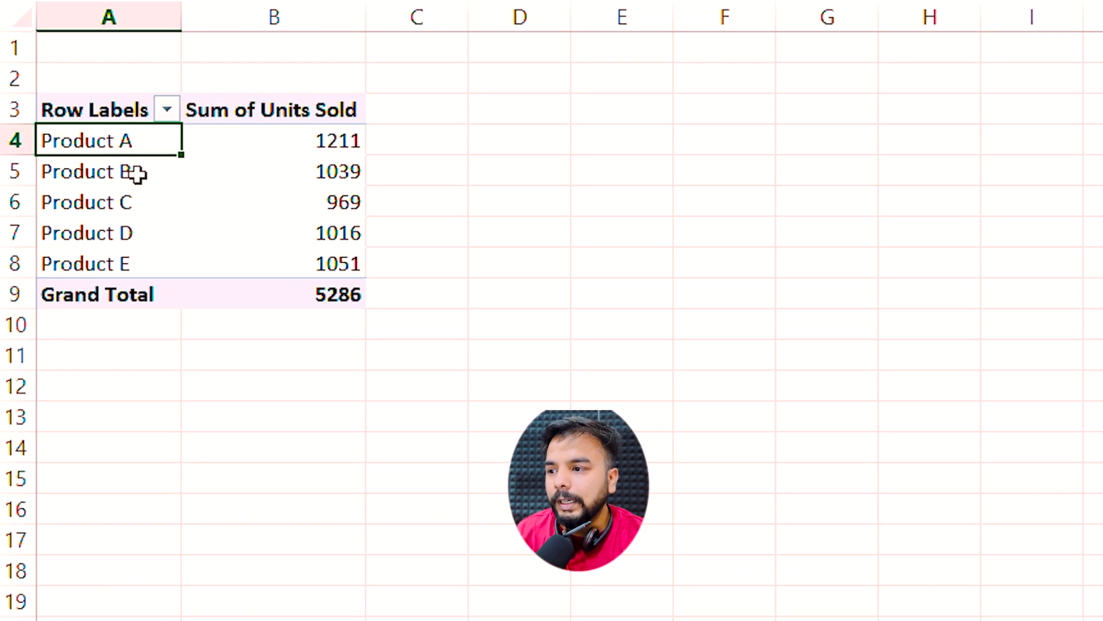
mouse_move(305, 143)
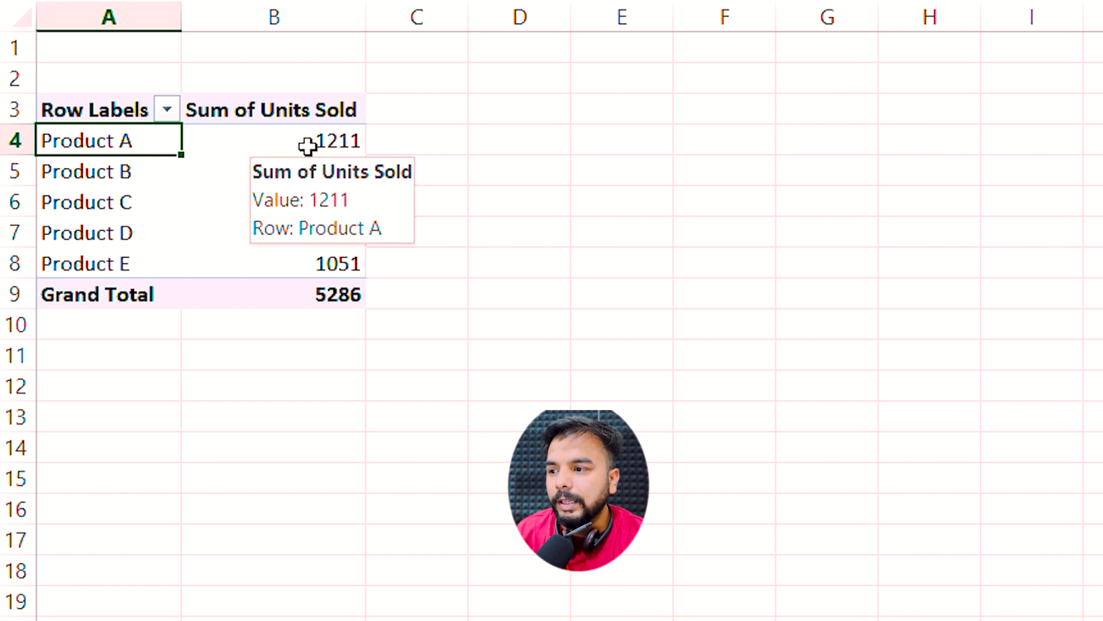
left_click(91, 180)
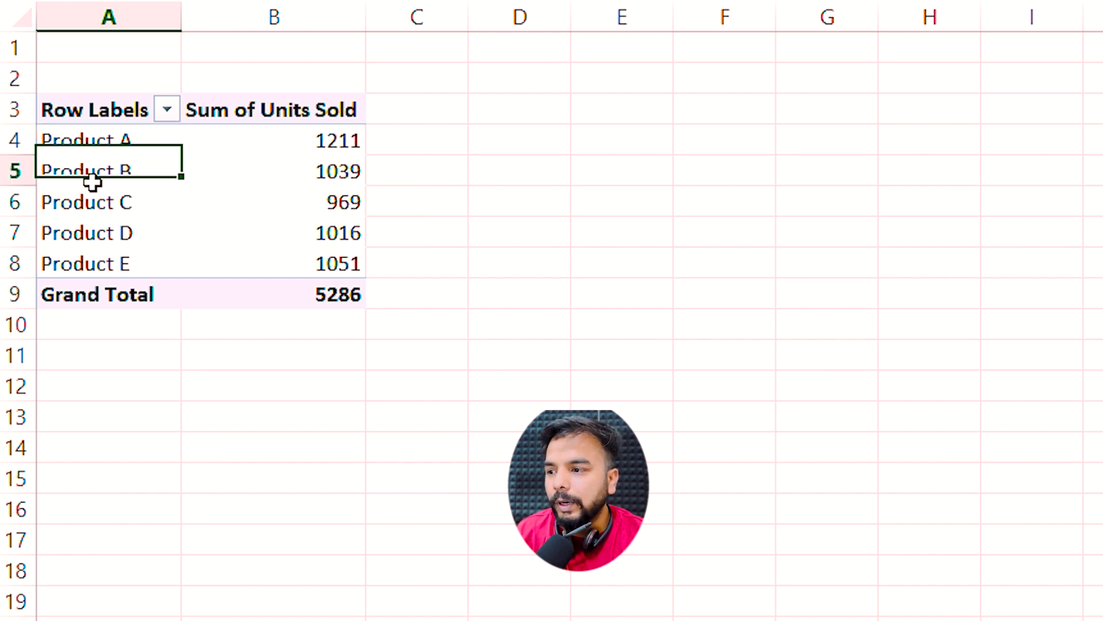
left_click(335, 170)
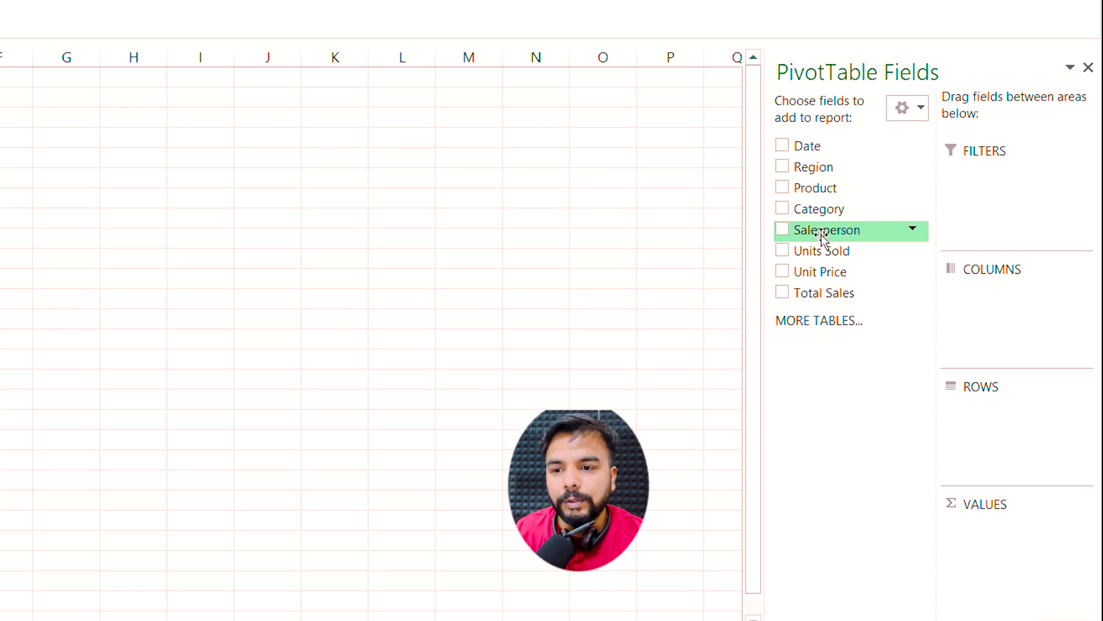
Lay out the PivotTable with Salesperson as the row field and Units Sold as the value field
left_click_drag(821, 236, 994, 414)
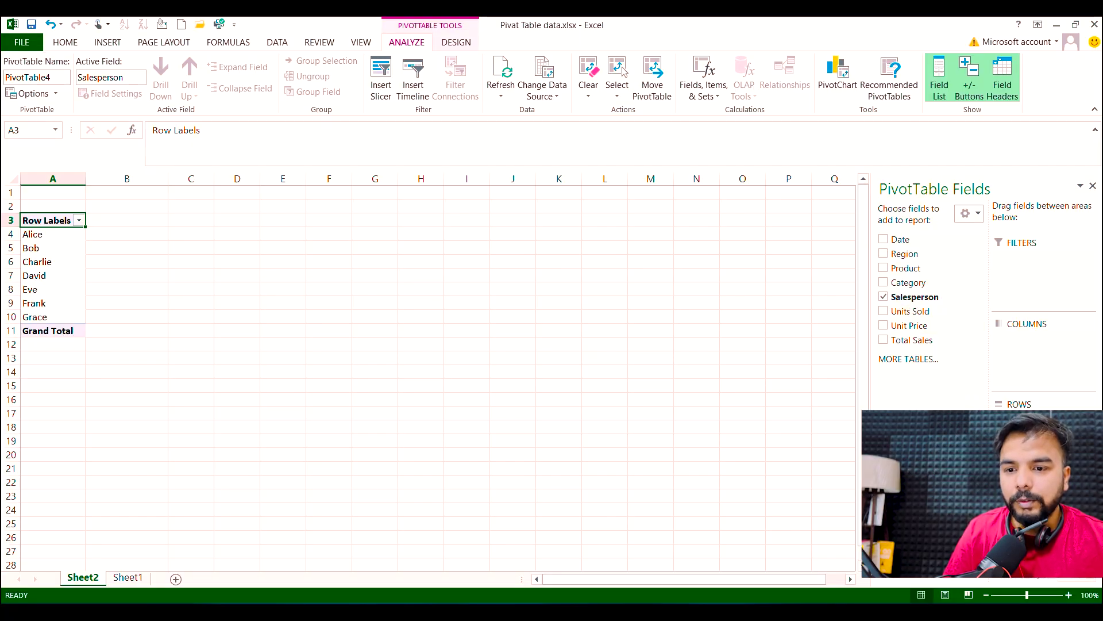
left_click_drag(910, 311, 1035, 500)
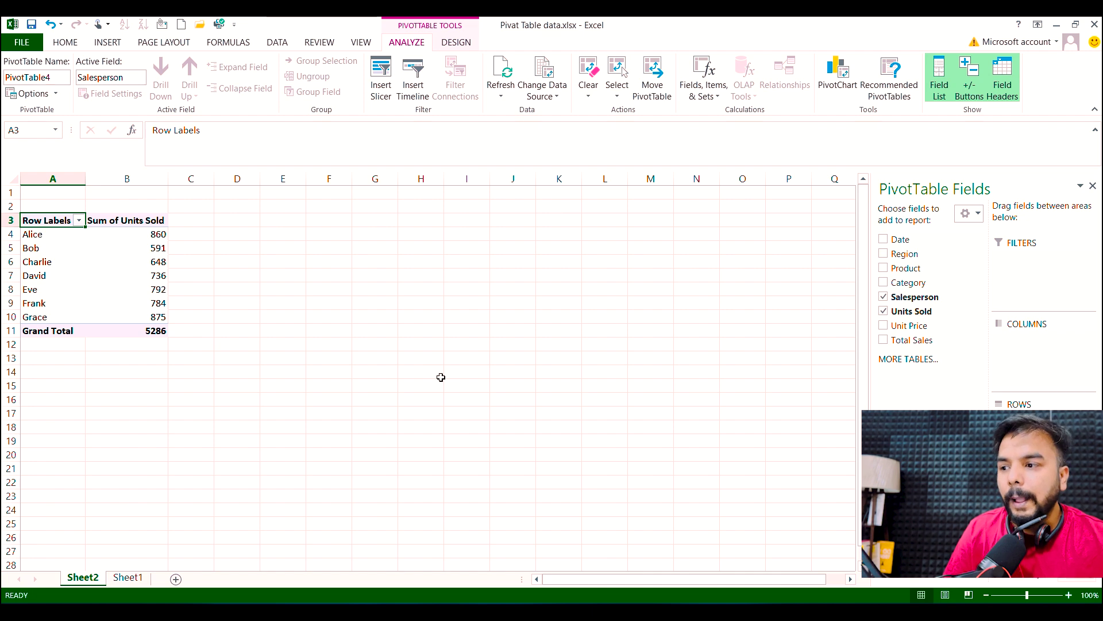
Try Count and Average as the calculation for the Units Sold value field, and set it back to Sum
left_click(1043, 501)
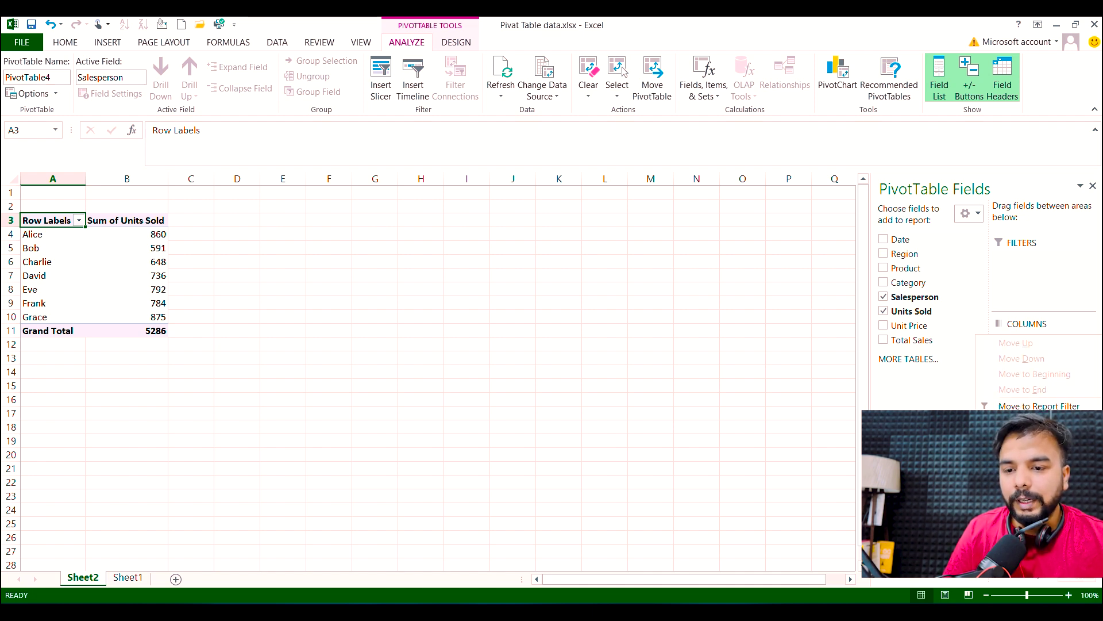
left_click(1037, 485)
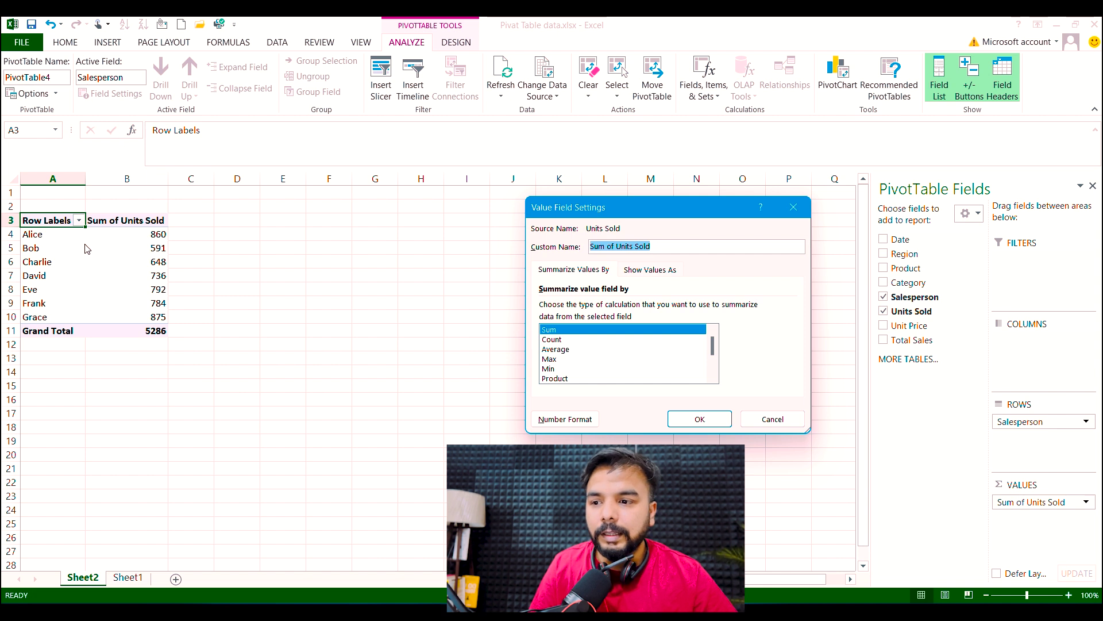
left_click(562, 340)
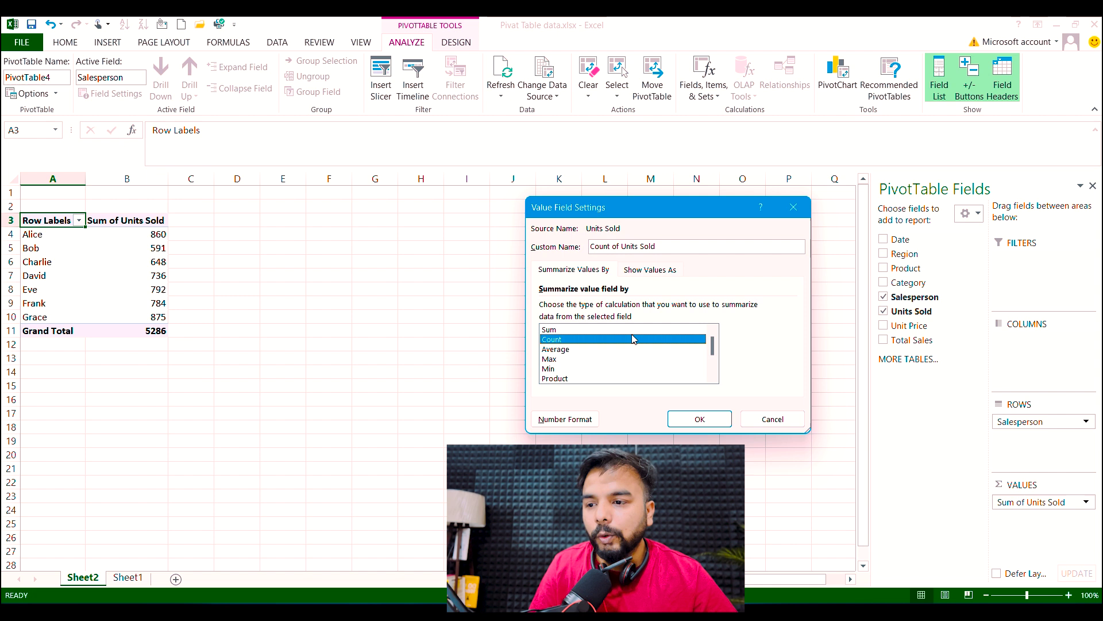
left_click(561, 352)
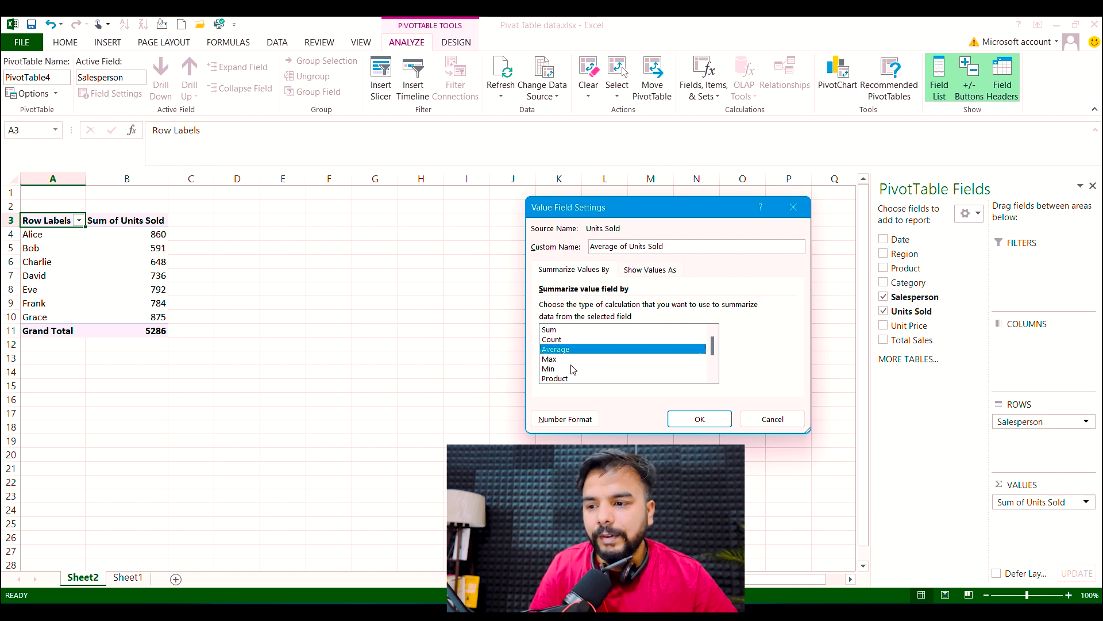
scroll(572, 369, "down", 2)
scroll(573, 369, "up", 2)
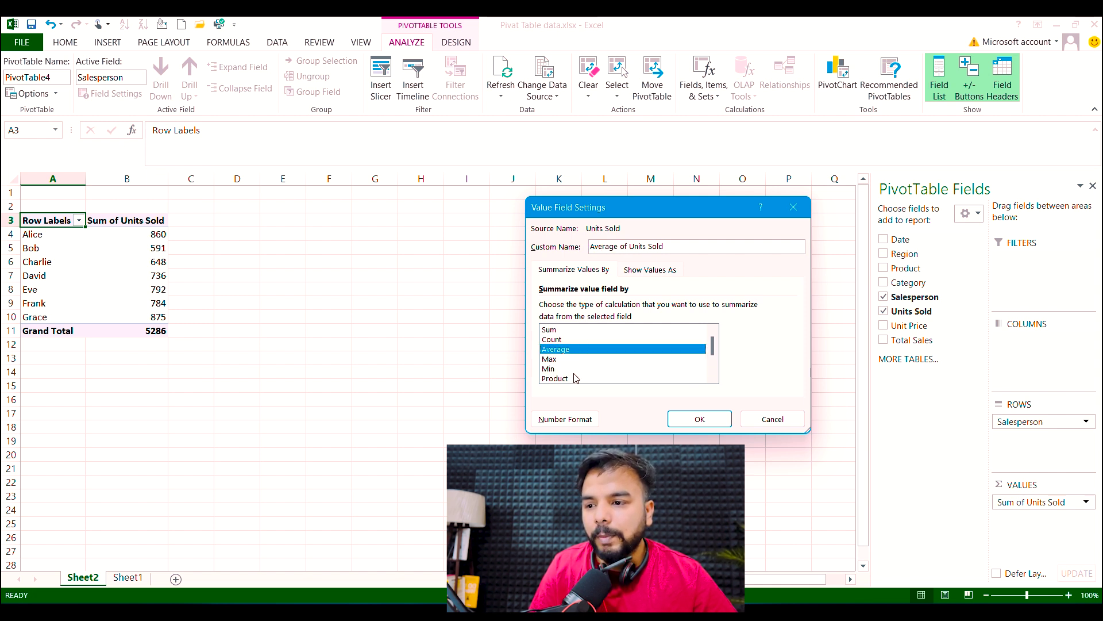
left_click(551, 330)
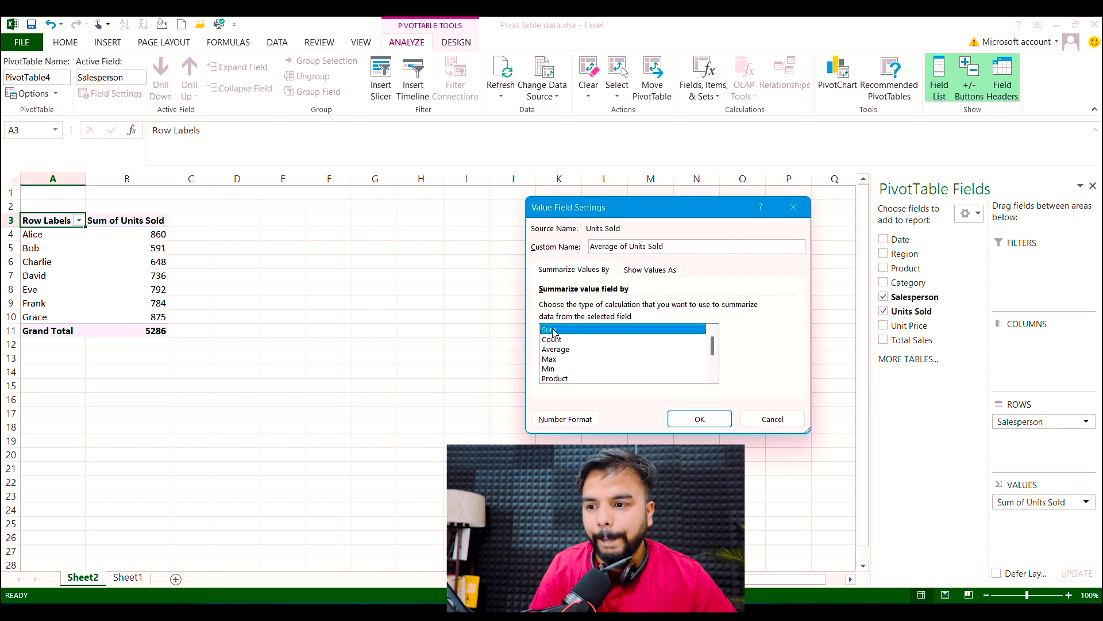
key("Return")
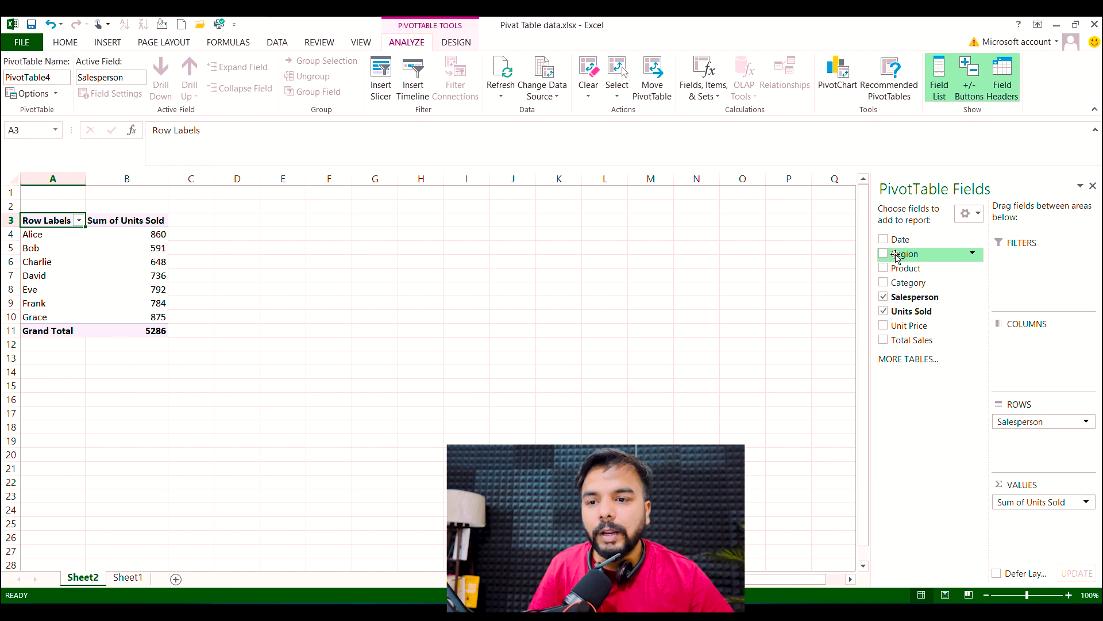
Add Region as a report filter, allow multiple items, and limit the PivotTable to the South region
left_click_drag(897, 256, 1034, 270)
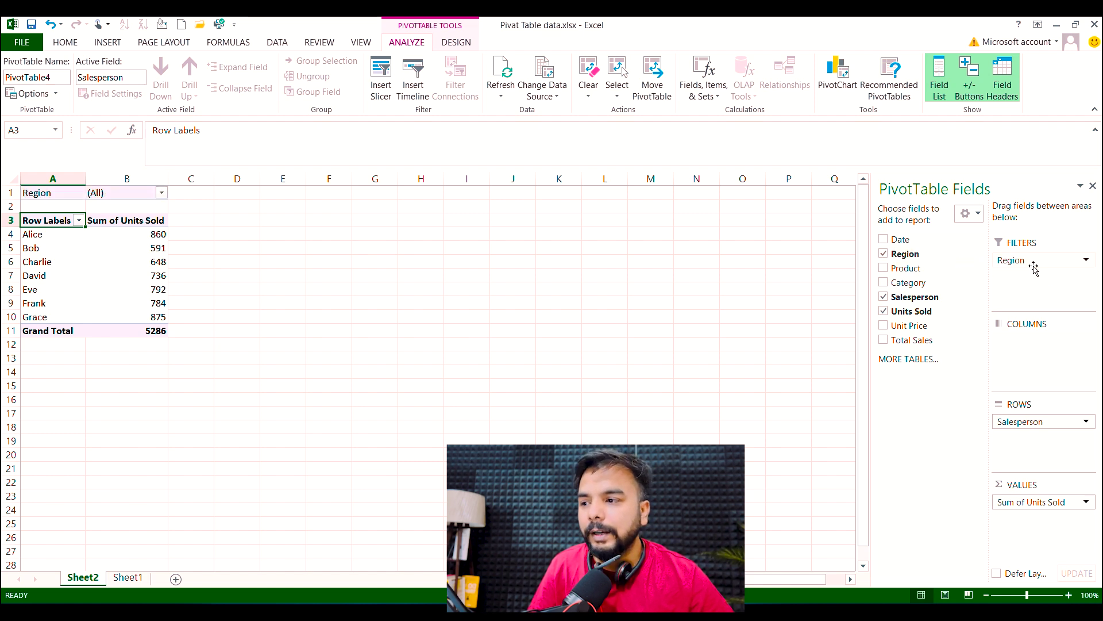
left_click(162, 194)
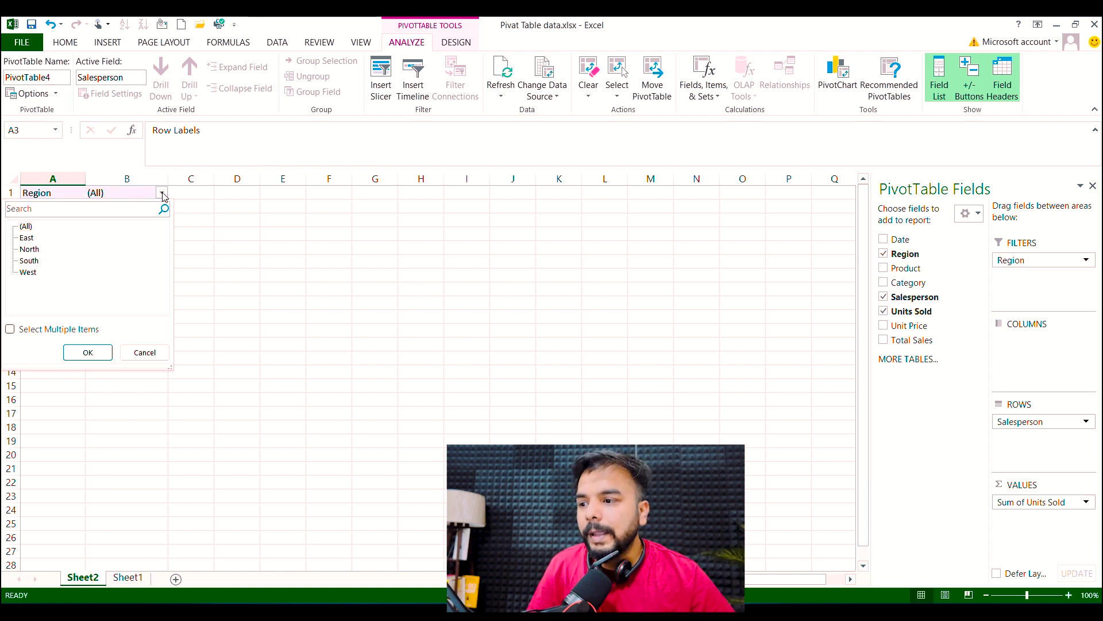
left_click(23, 260)
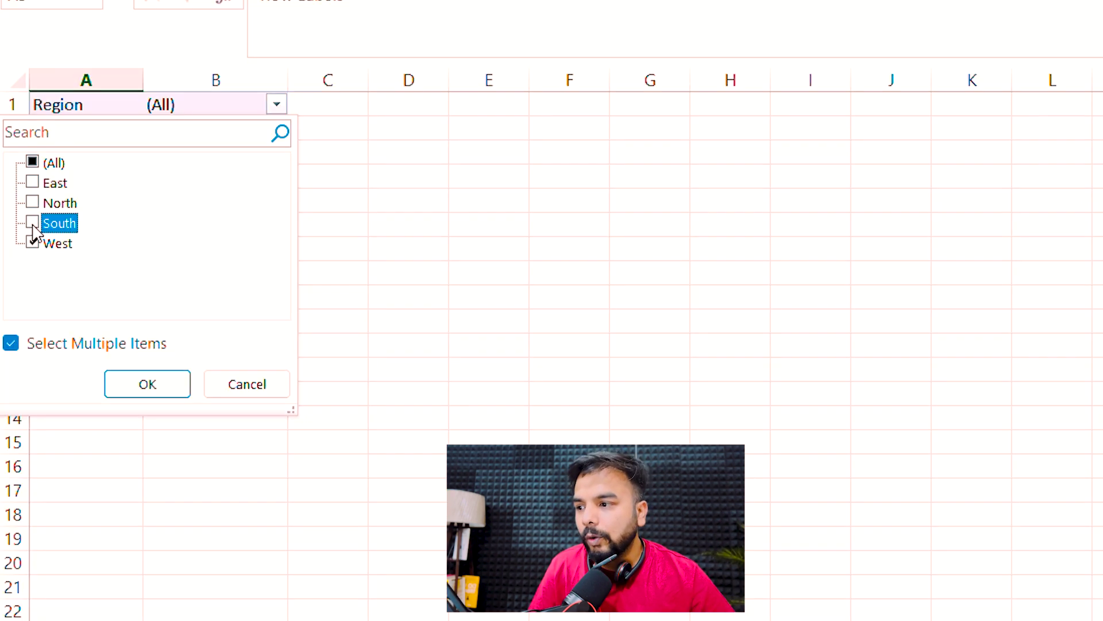
left_click(22, 271)
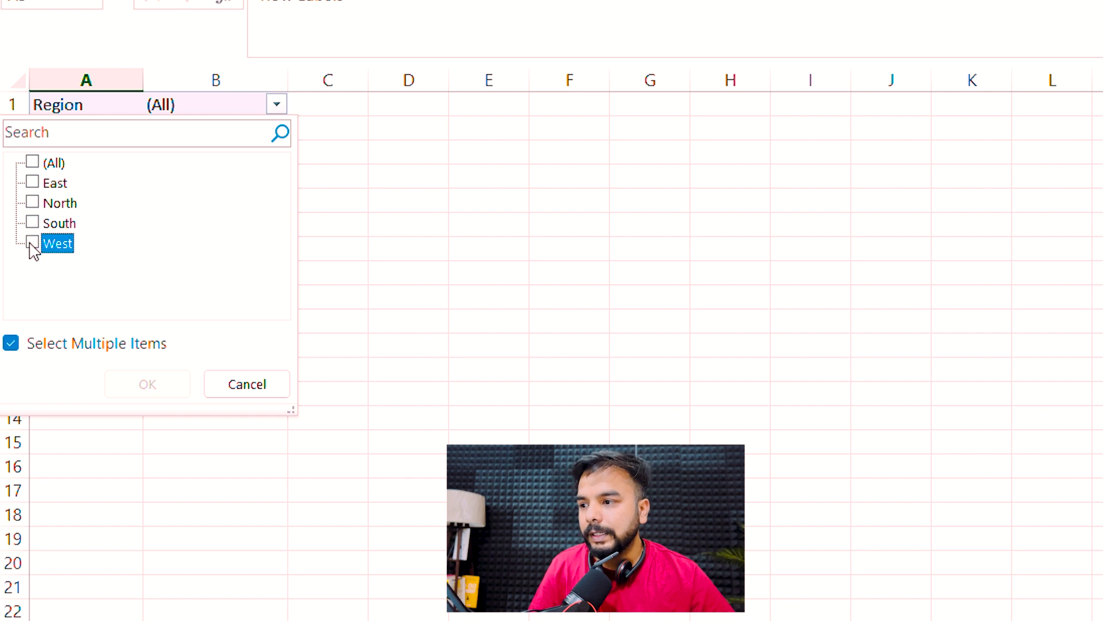
left_click(33, 223)
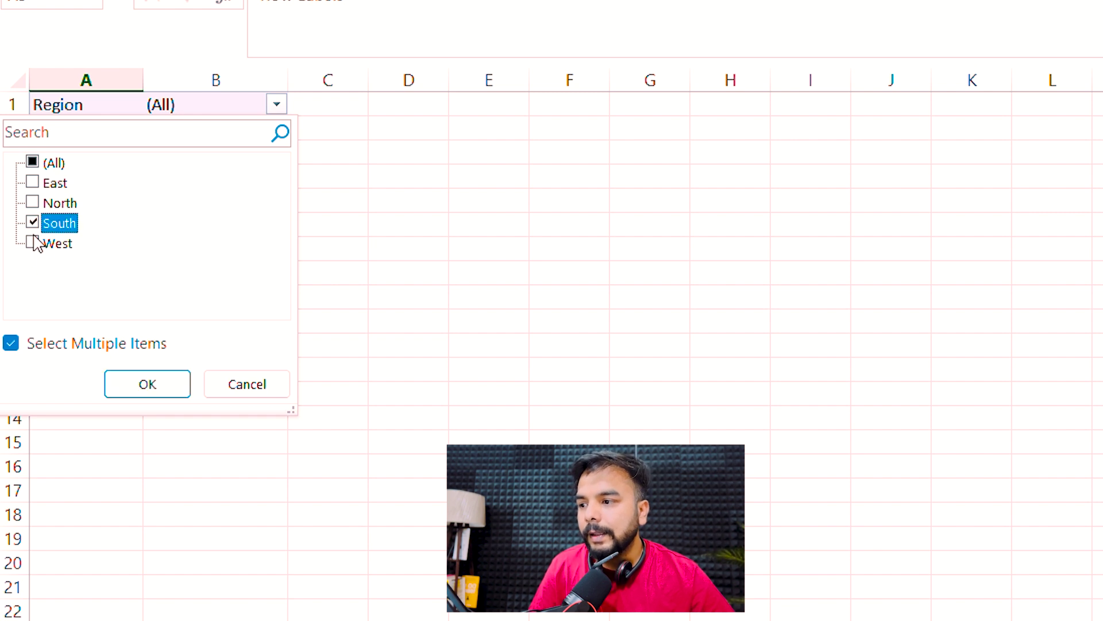
left_click(151, 385)
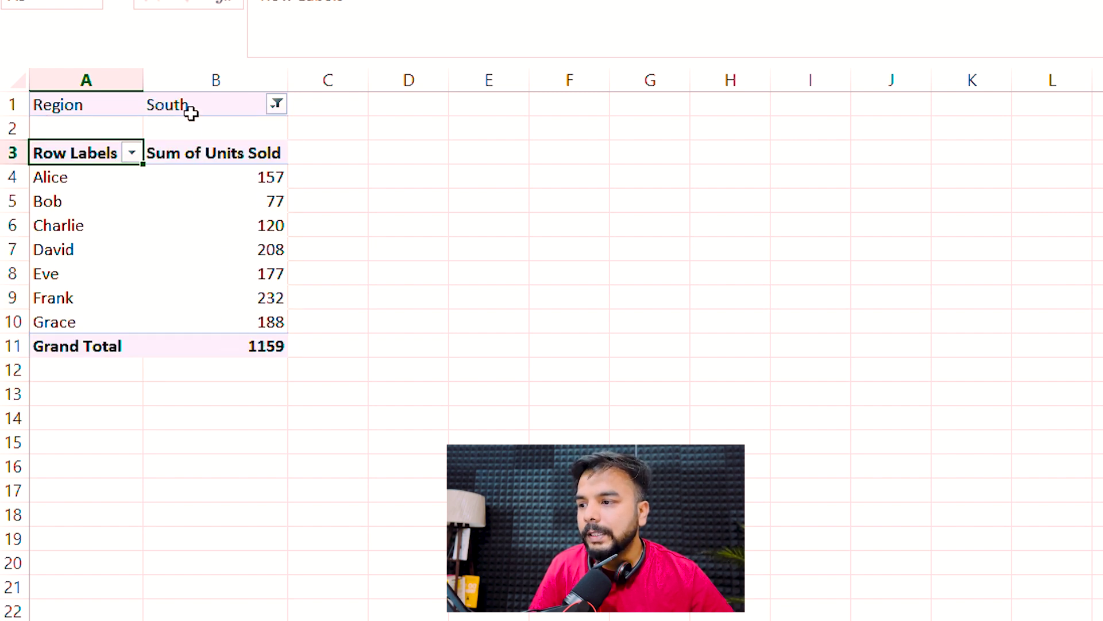
Change the Region filter to include only East instead of South
left_click(277, 105)
left_click(57, 183)
left_click(64, 222)
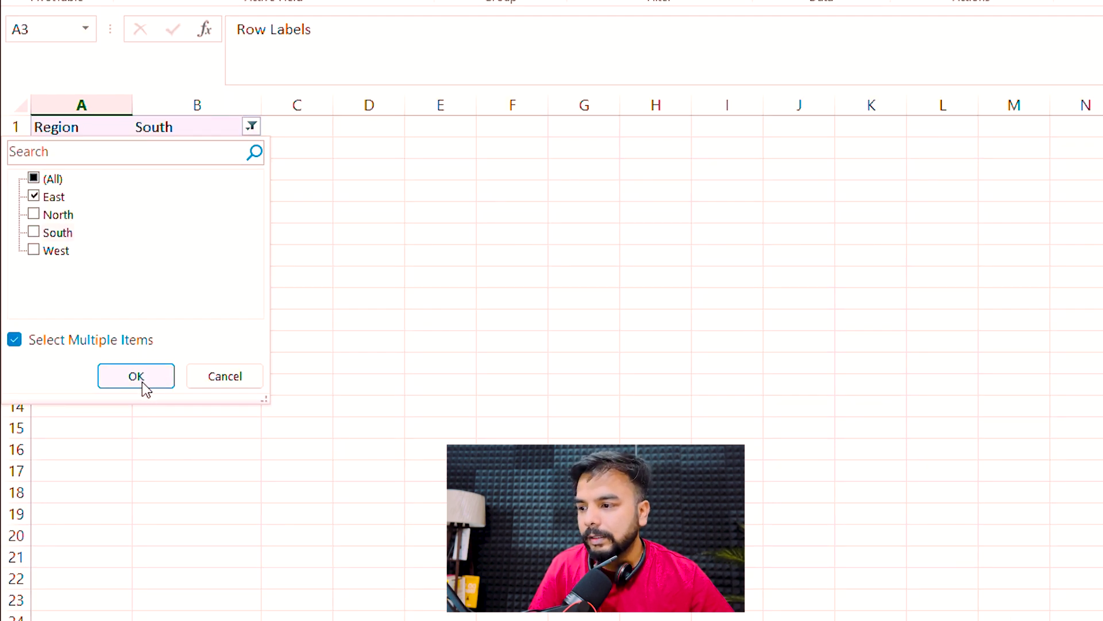
left_click(143, 382)
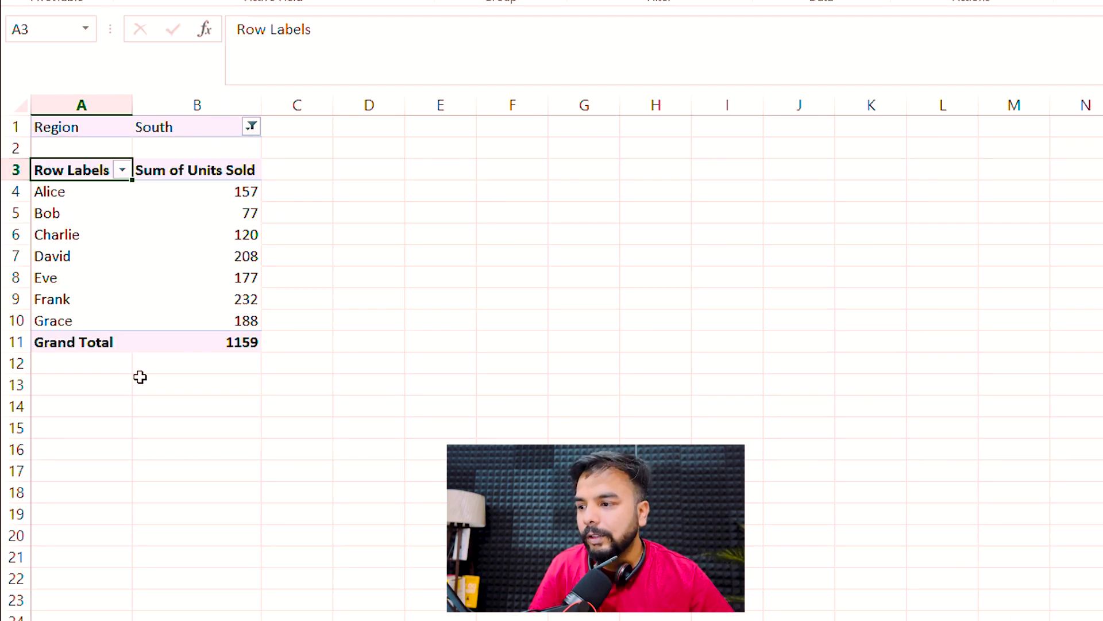
Extend the Region report filter to include North and South along with East
left_click(251, 126)
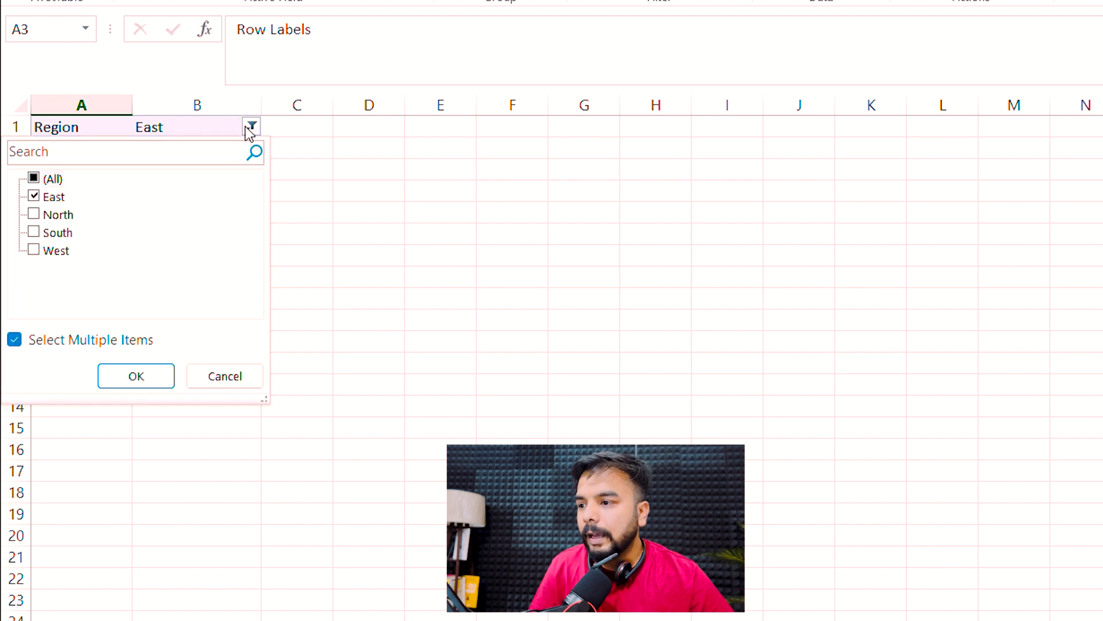
left_click(36, 219)
left_click(34, 233)
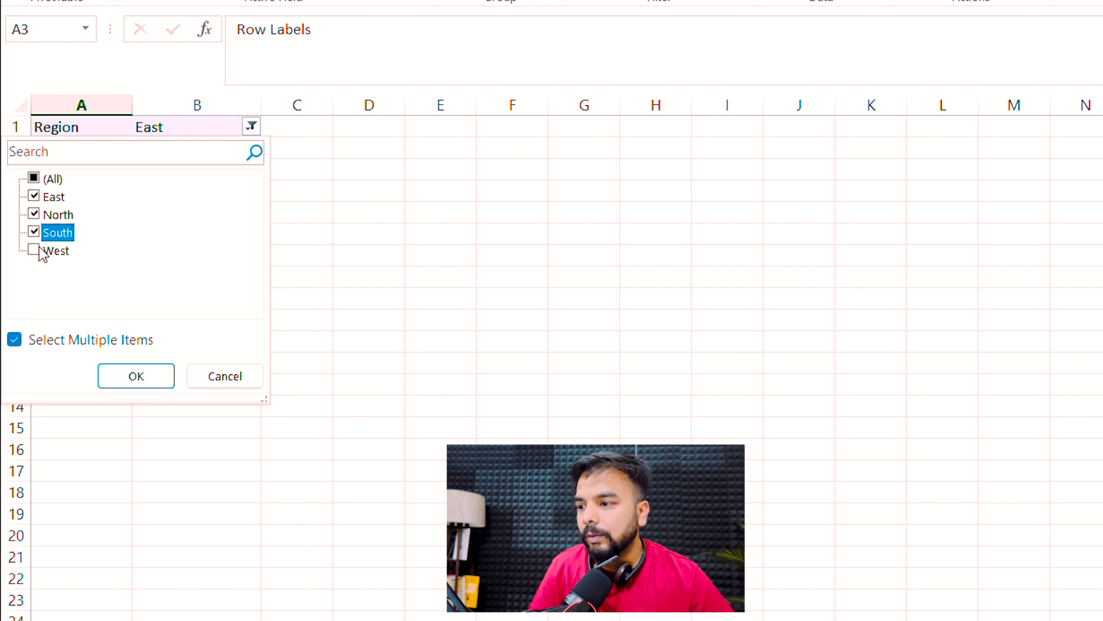
left_click(154, 376)
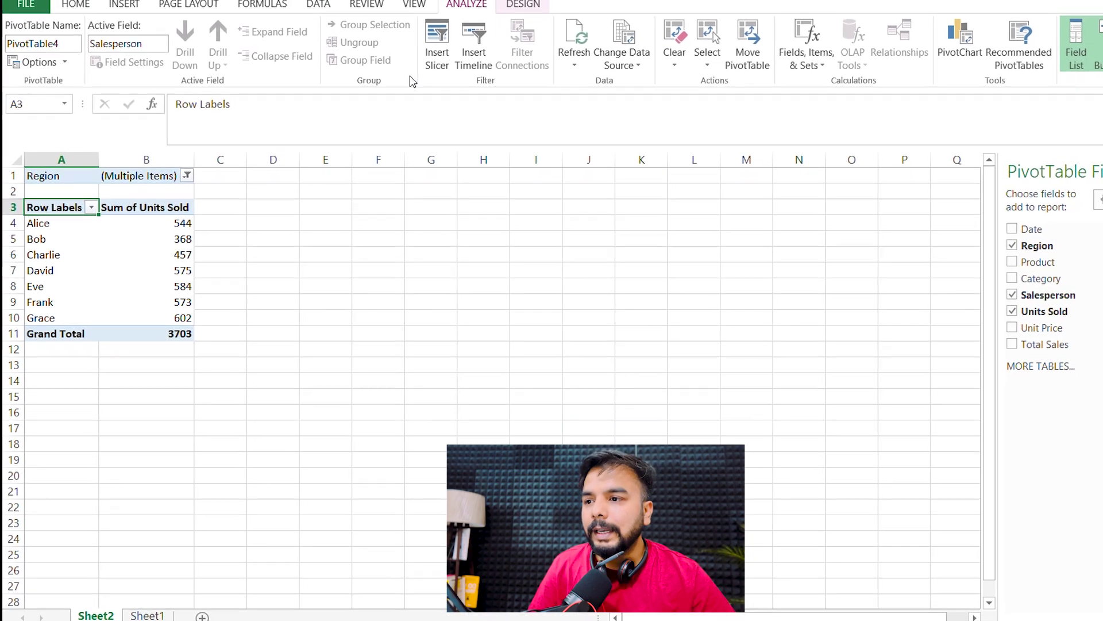
Insert a slicer for the Region field and place it beside the PivotTable over columns D to F
left_click(423, 56)
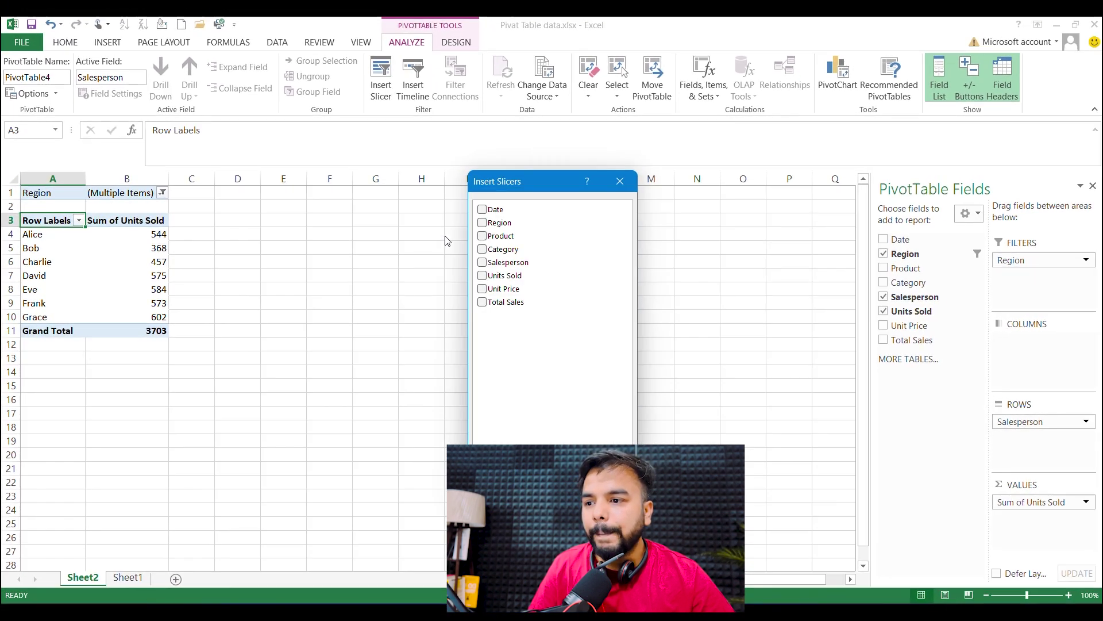
left_click(483, 223)
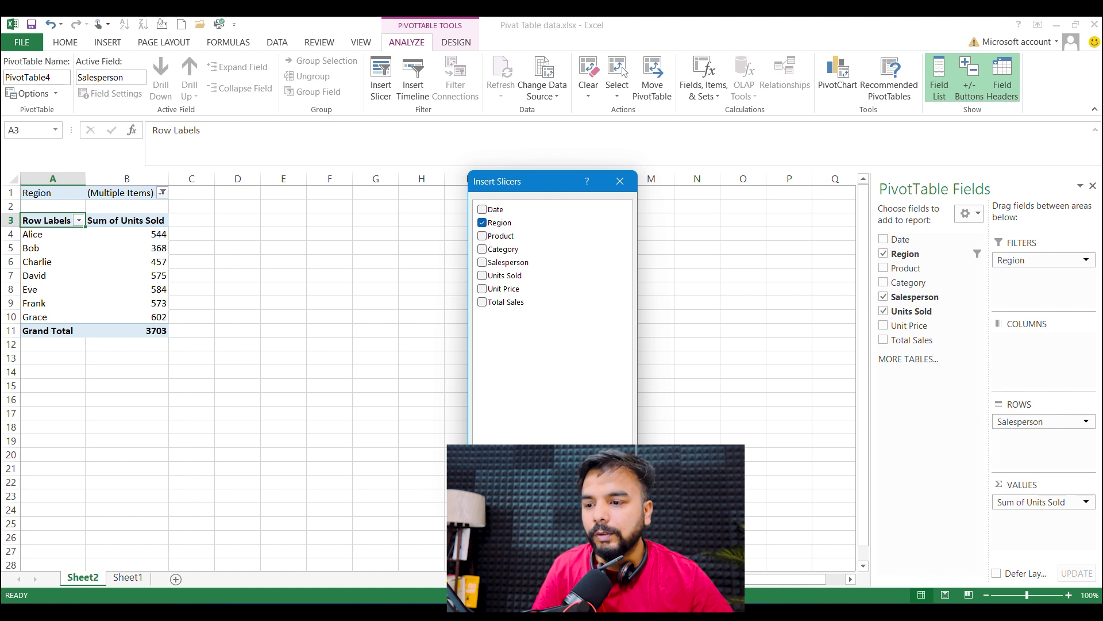
left_click(553, 460)
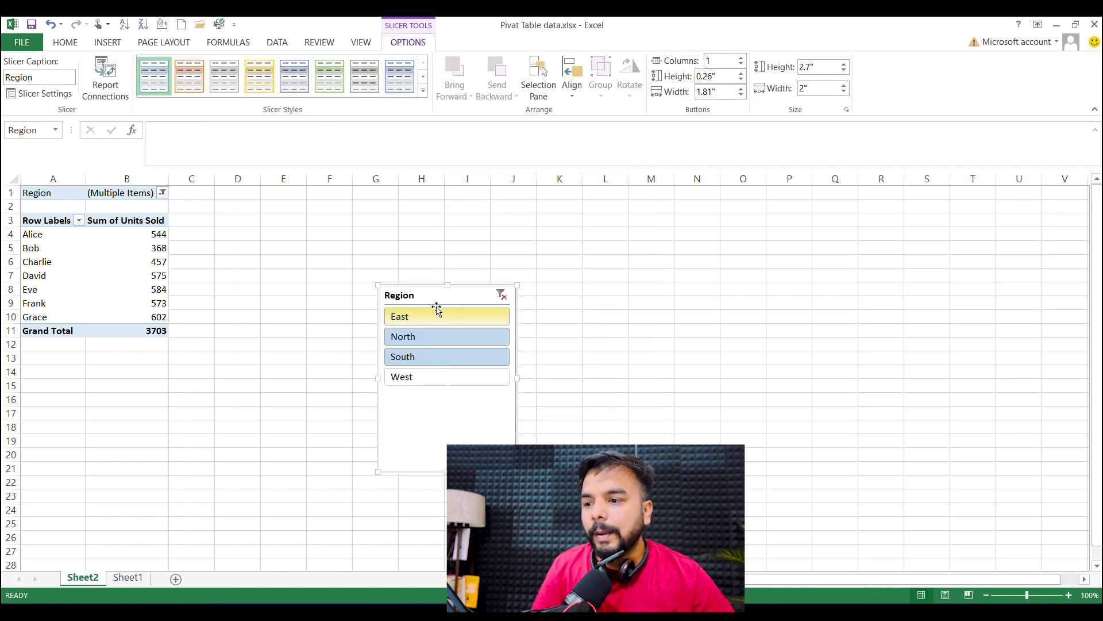
left_click_drag(431, 294, 271, 208)
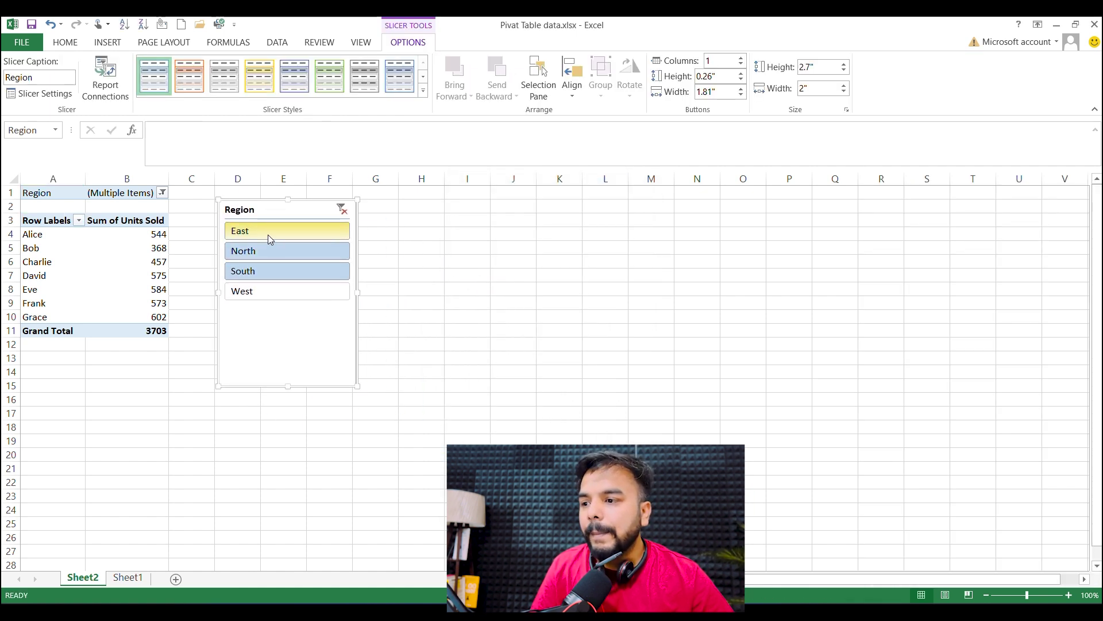
Filter the PivotTable with the slicer by East, North, South and West in turn, shortening the slicer to about 1.59 inches
left_click(268, 235)
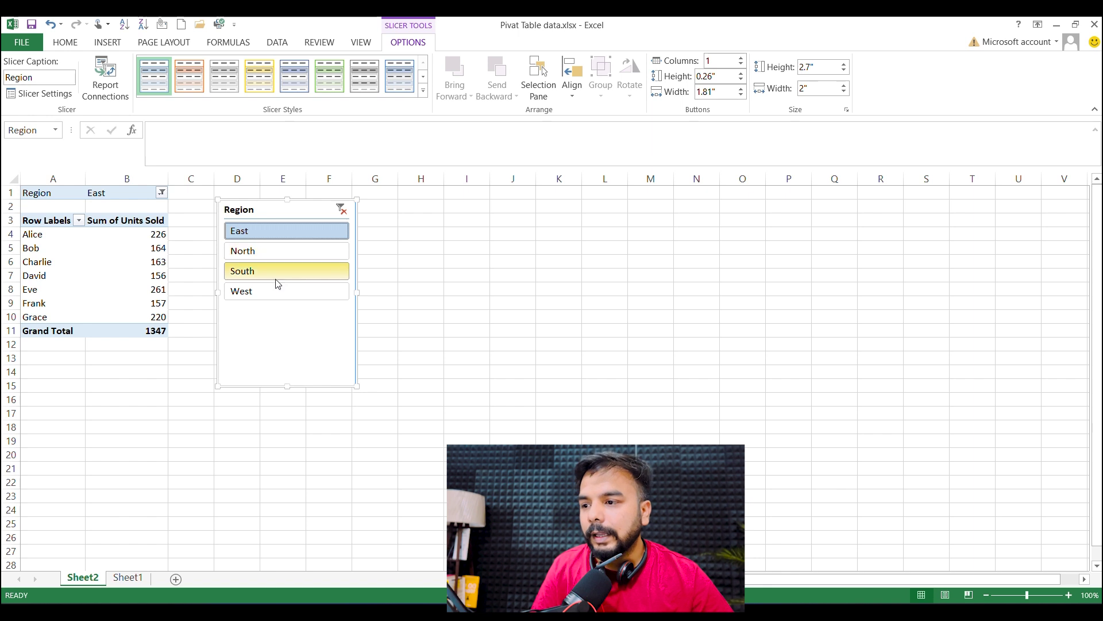
left_click(256, 253)
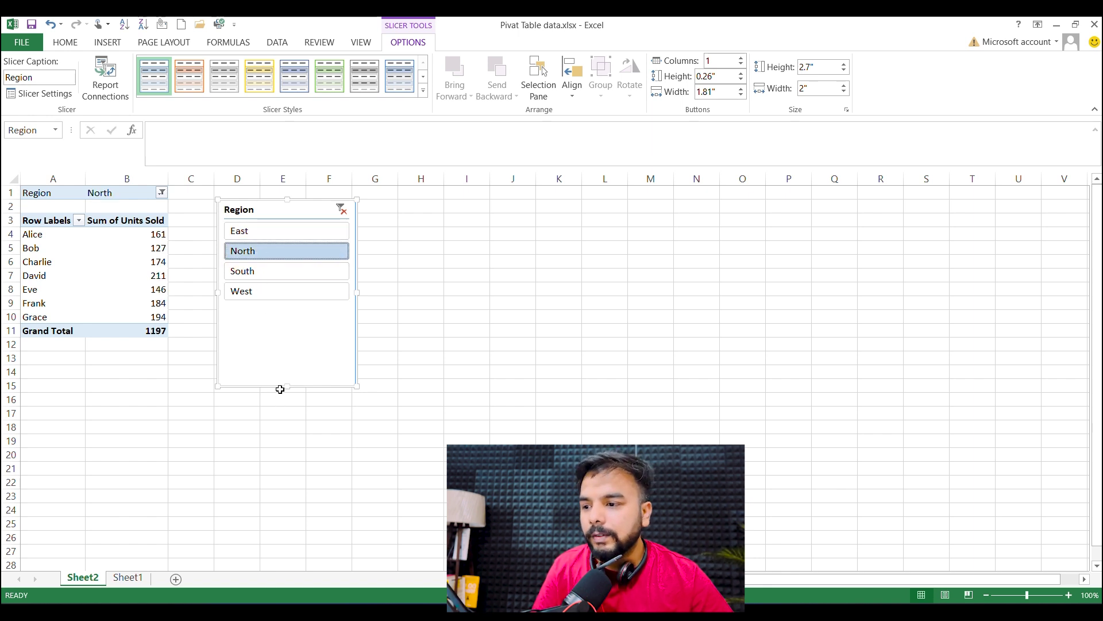
left_click_drag(289, 387, 287, 310)
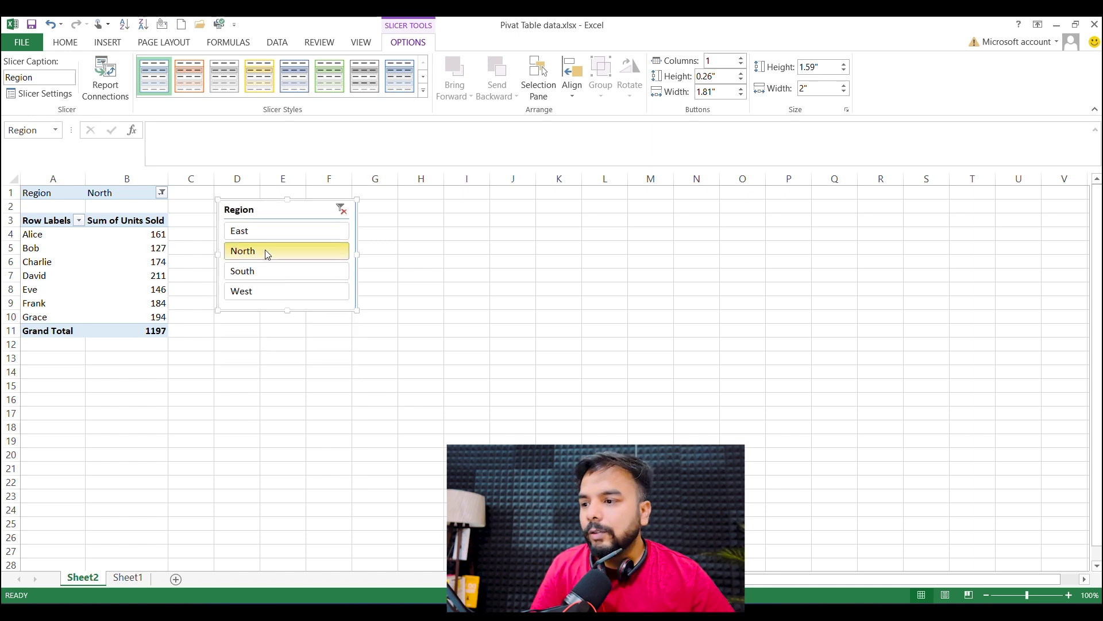
left_click(257, 274)
left_click(256, 293)
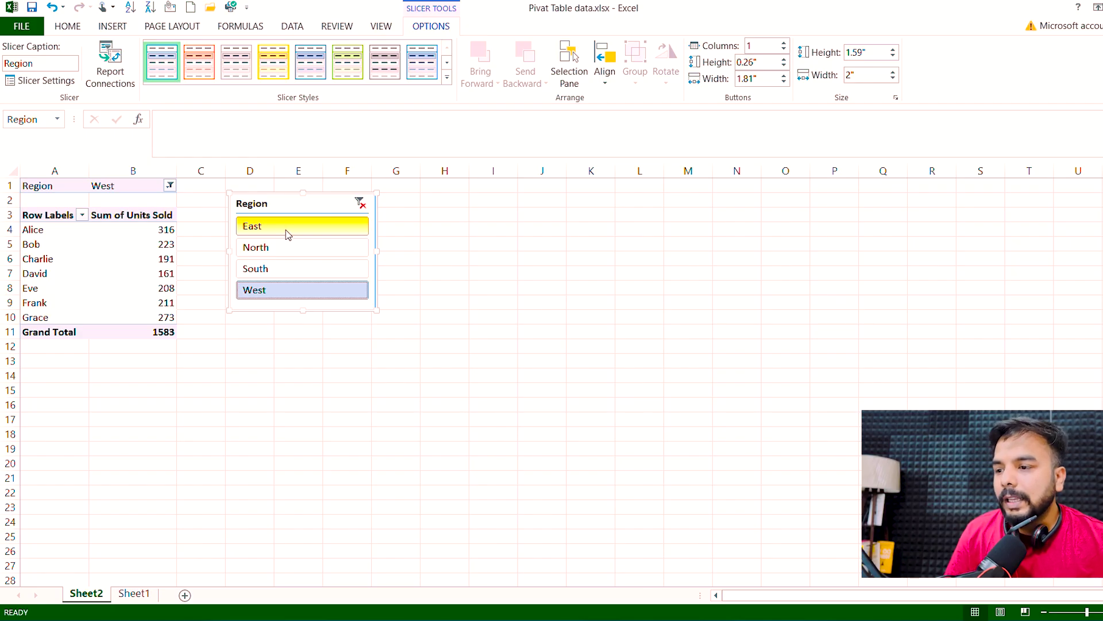
Add East, North and South to the slicer selection so all four regions are included
left_click(288, 231, "ctrl")
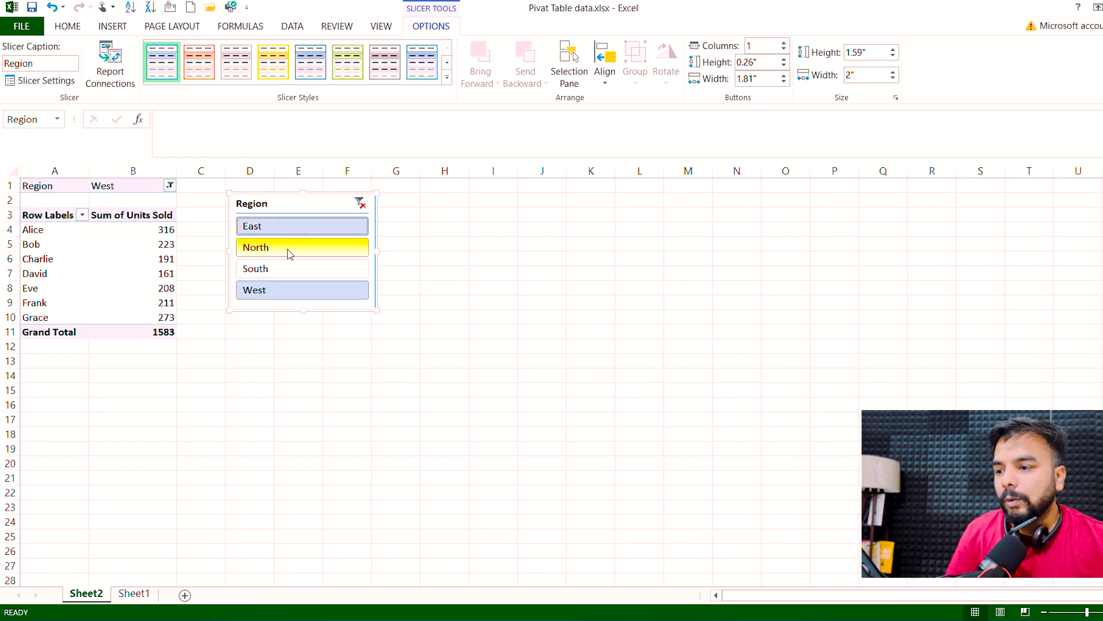
left_click(286, 252, "ctrl")
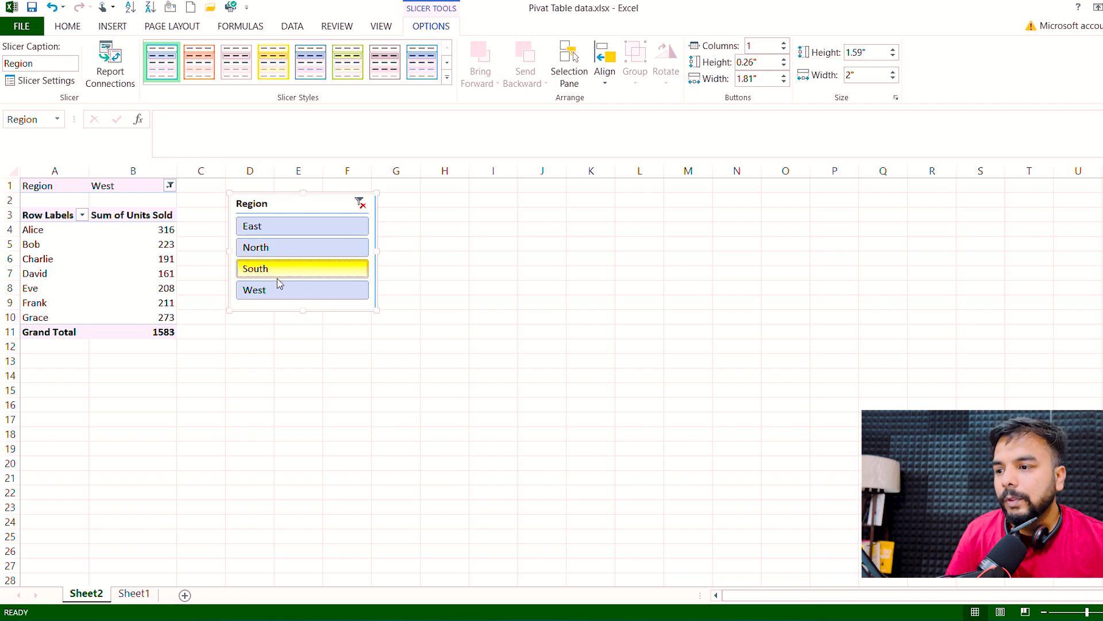
left_click(278, 271, "ctrl")
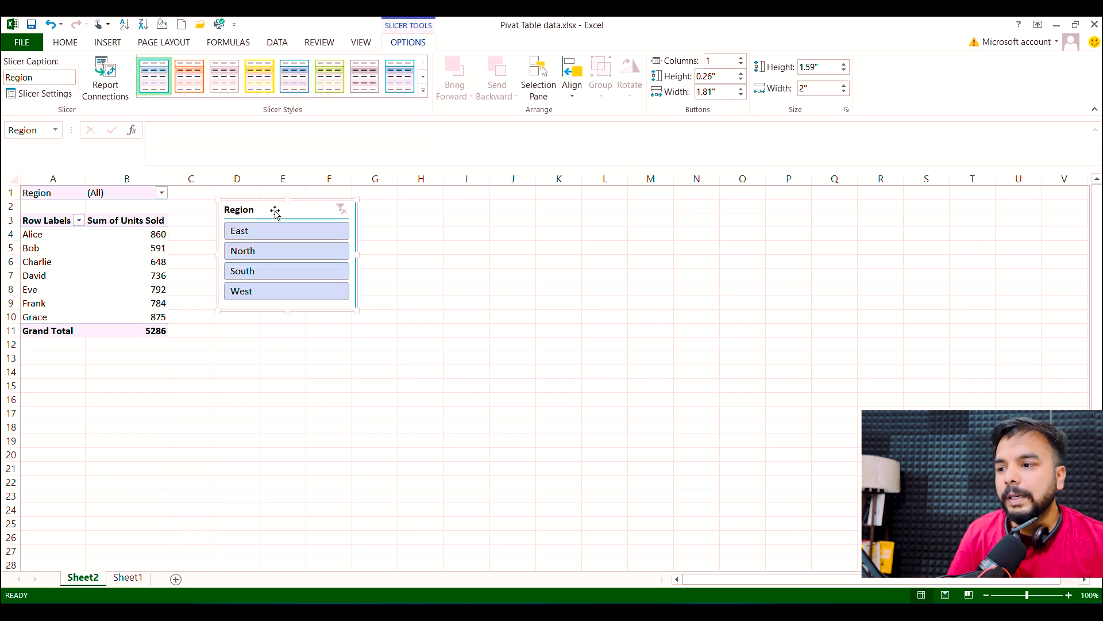
Arrange the Region slicer's buttons in 4 columns
right_click(276, 213)
key("Escape")
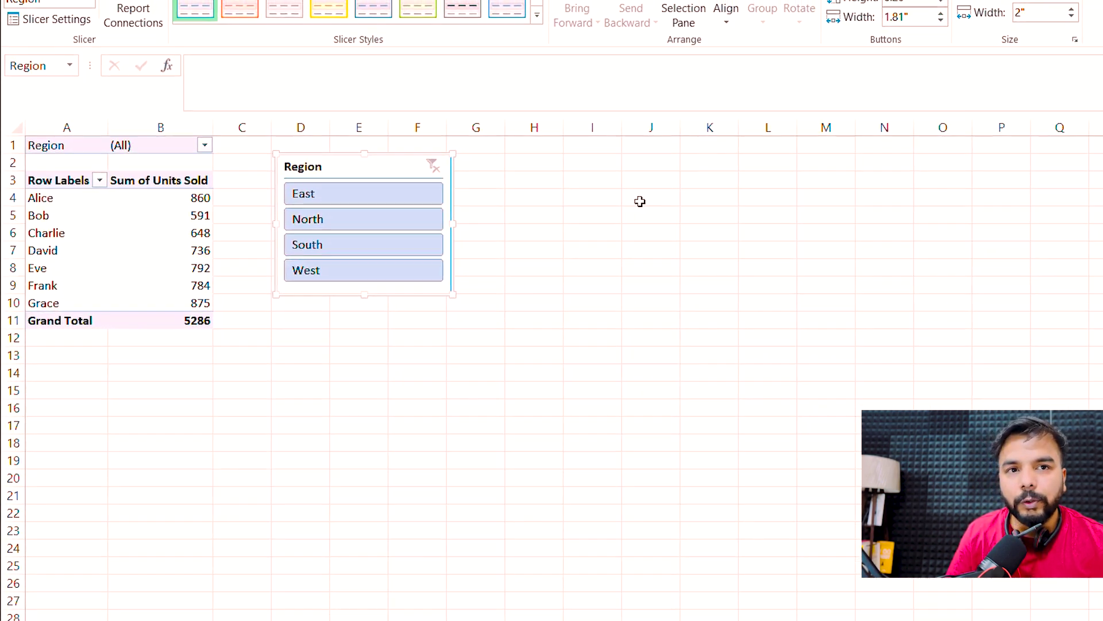
left_click(885, 10)
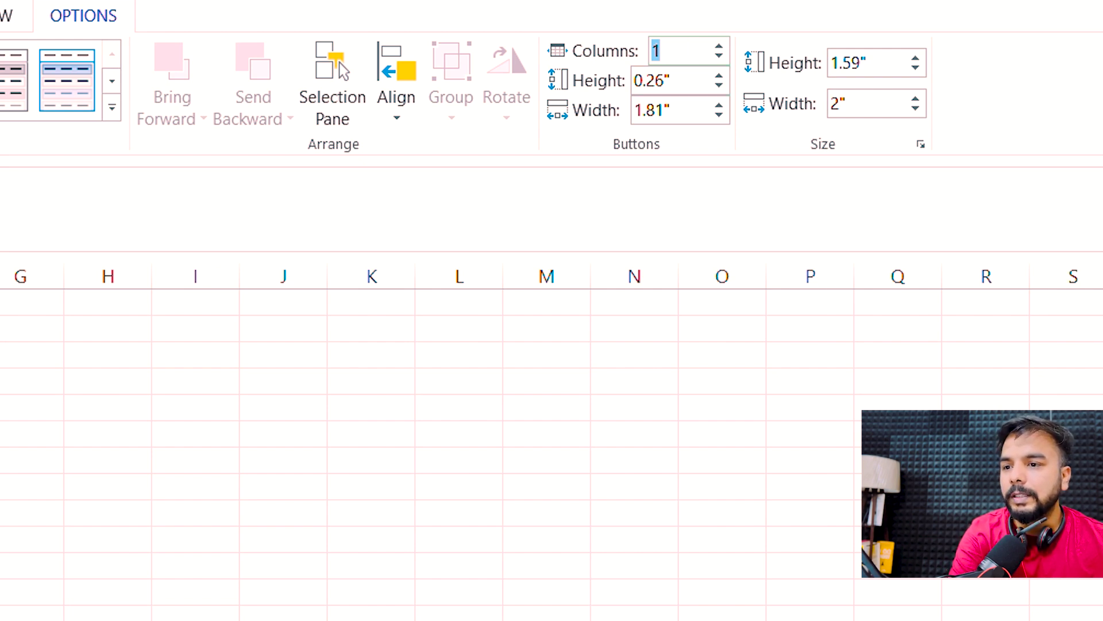
type("4")
key("Return")
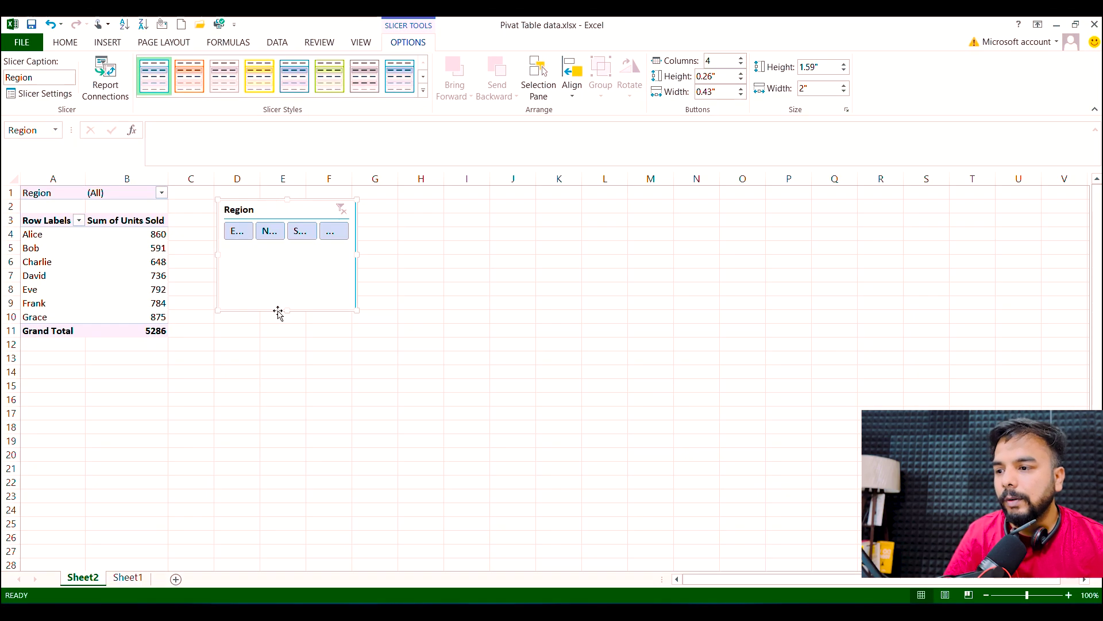
Resize the Region slicer to about 3.86 inches wide and 0.69 inches high, and move it directly below the PivotTable
left_click_drag(360, 255, 422, 256)
left_click(347, 264)
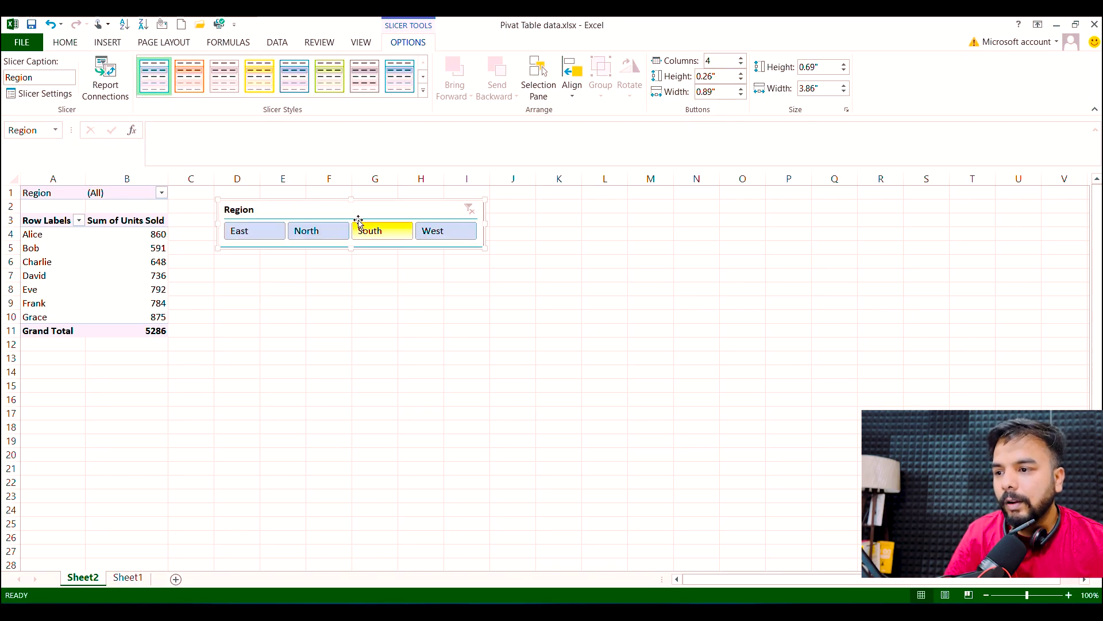
left_click_drag(358, 222, 159, 350)
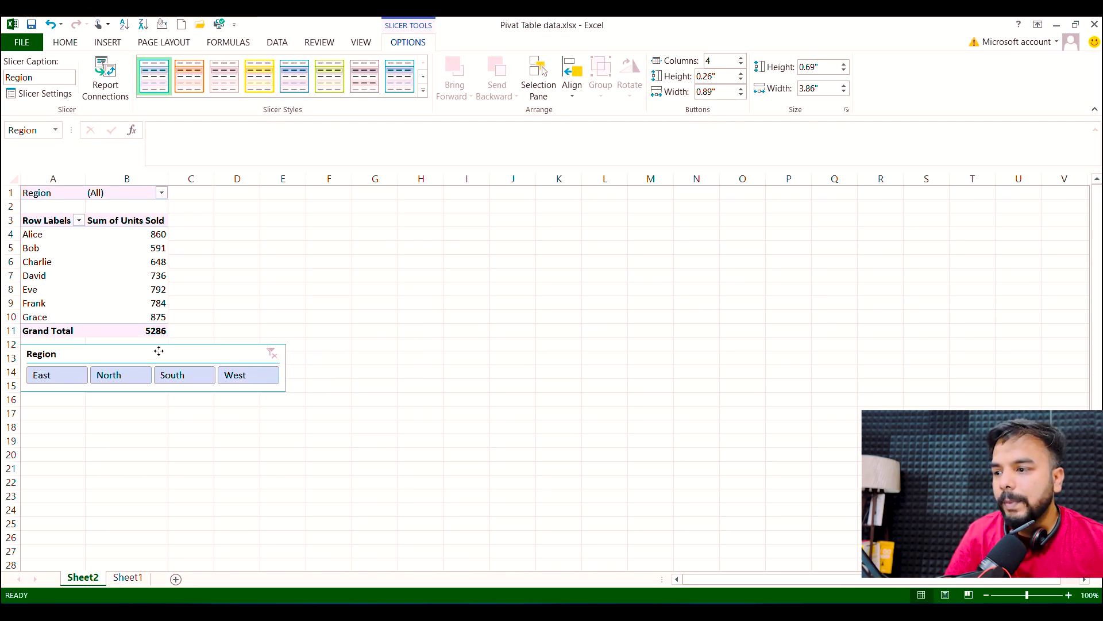
Use the repositioned slicer to filter the PivotTable by East, North, South and finally West
left_click(58, 379)
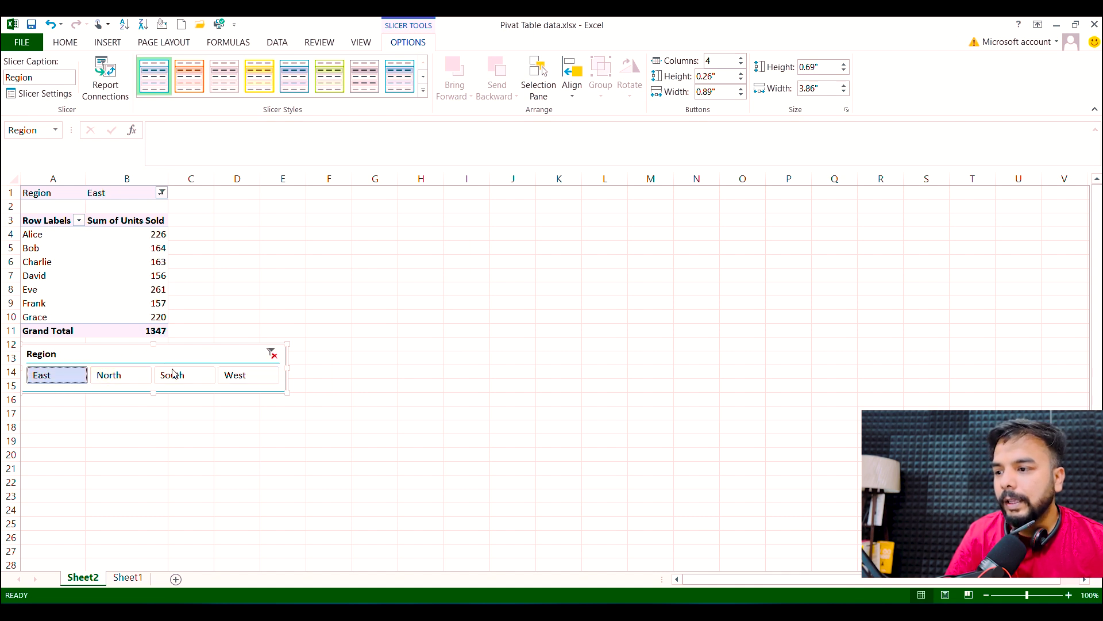
left_click(134, 384)
left_click(186, 377)
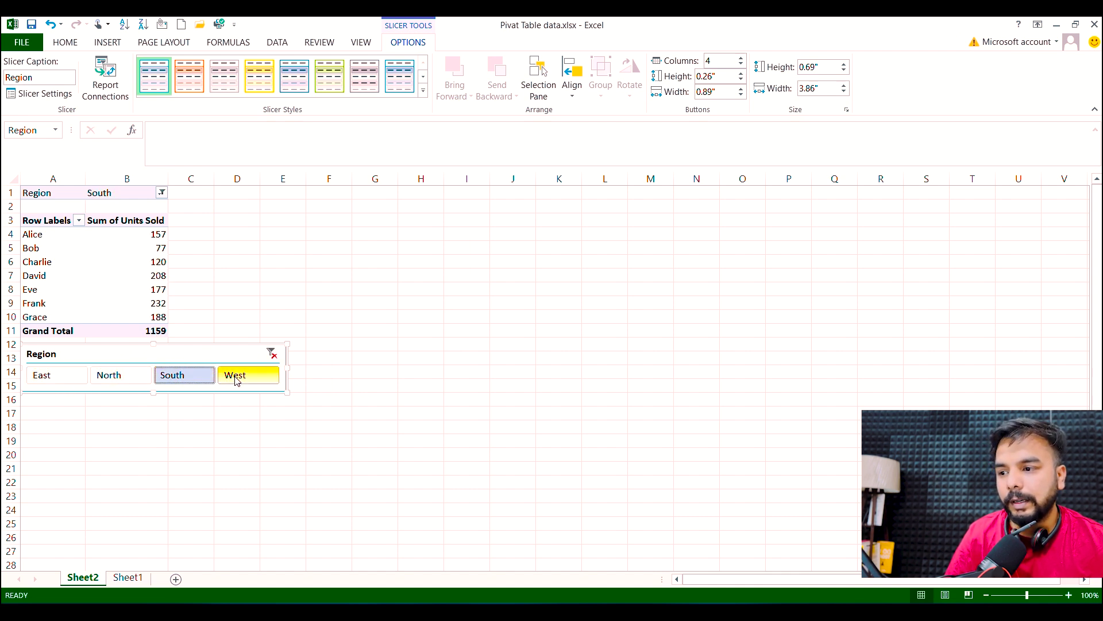
left_click(235, 378)
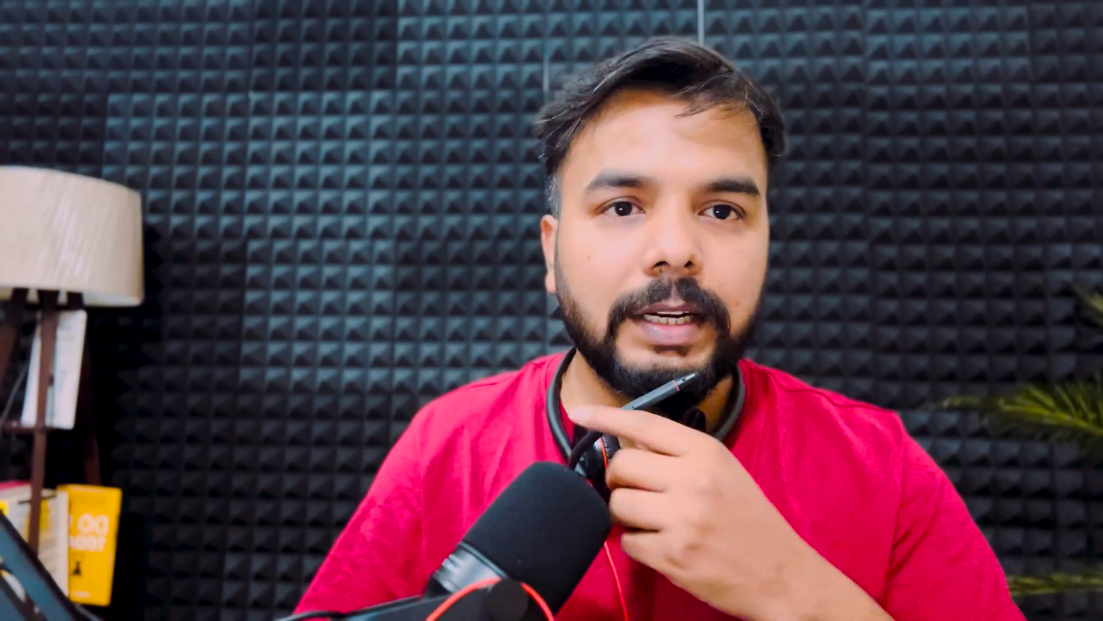